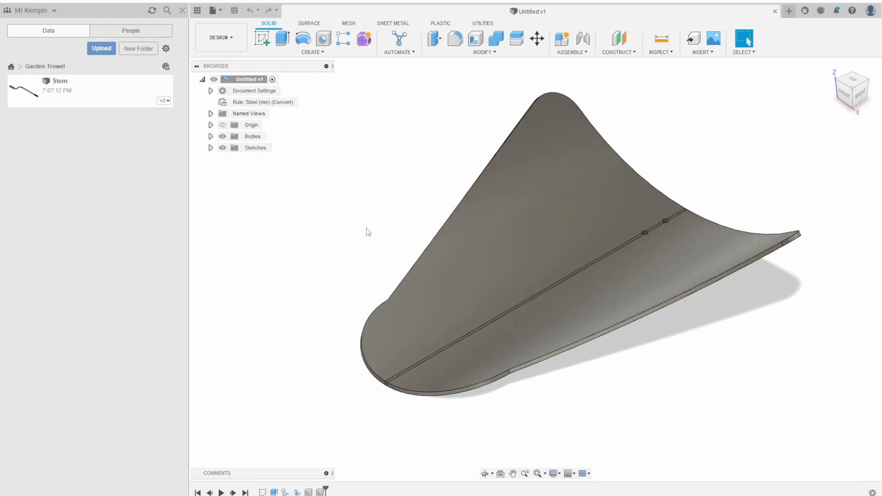
shift+middle_drag(368, 239, 407, 219)
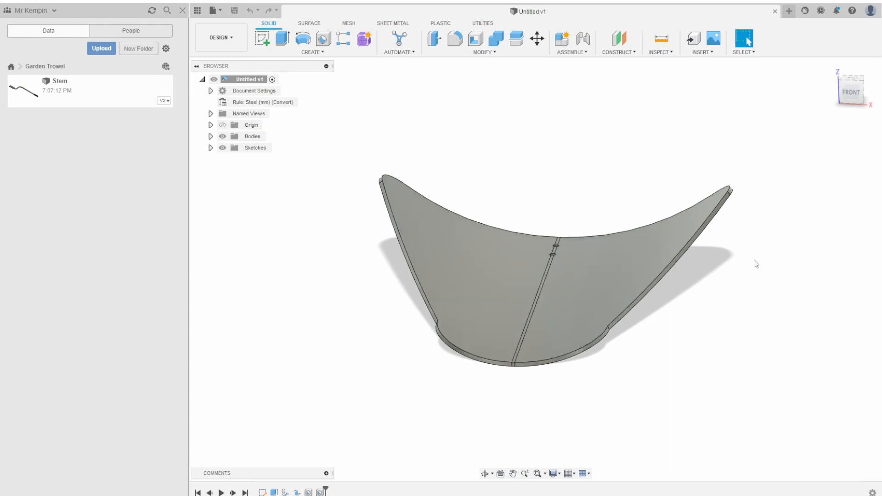
shift+middle_drag(756, 261, 685, 207)
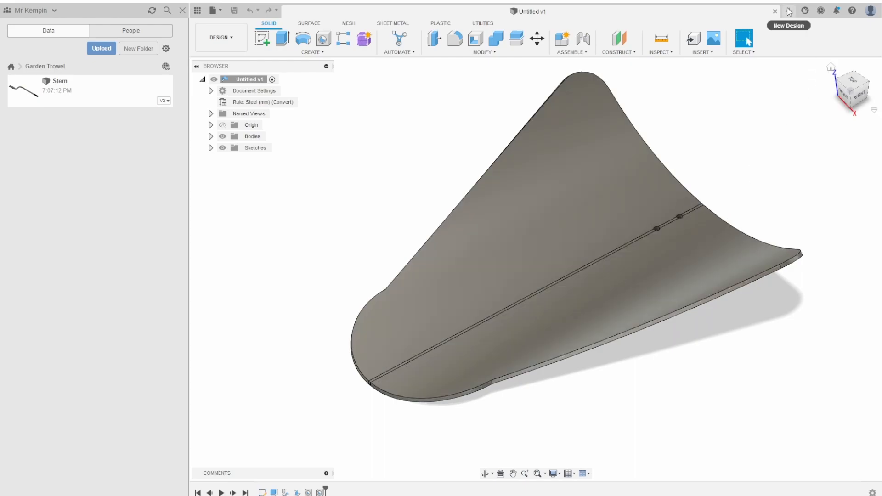
Create a new design and save it as "Trowel Blade" in the Garden Trowel folder.
click(789, 10)
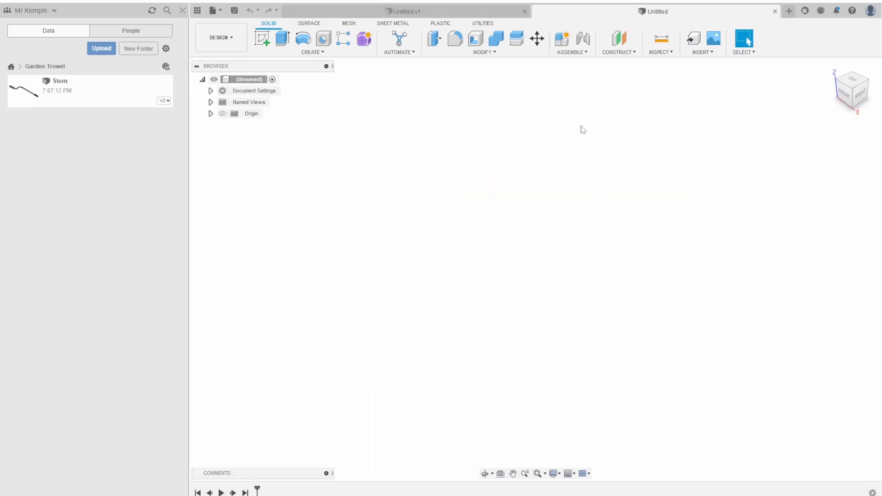
click(235, 10)
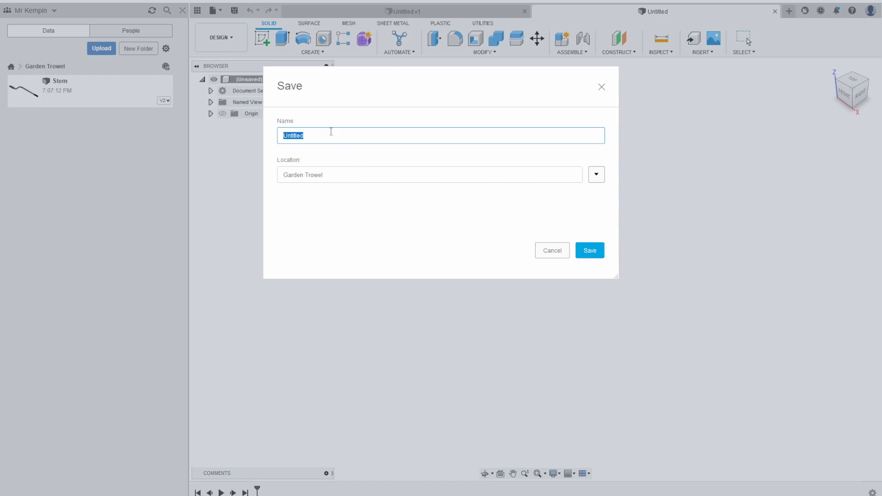
text(Trowel Blade)
click(589, 251)
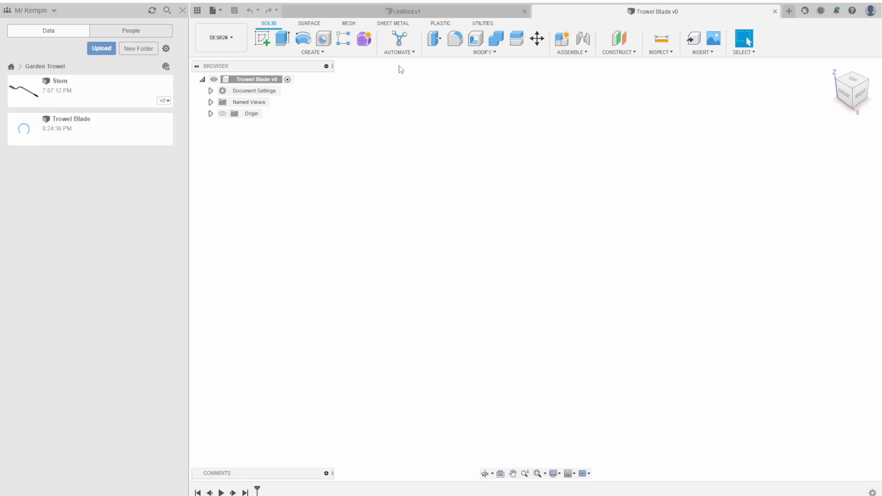
Start a sheet metal sketch on the horizontal XY origin plane.
click(399, 25)
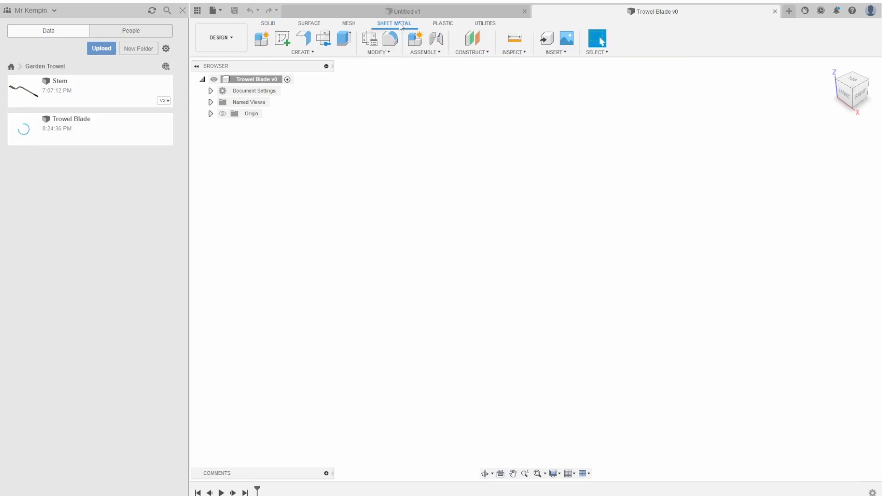
click(285, 41)
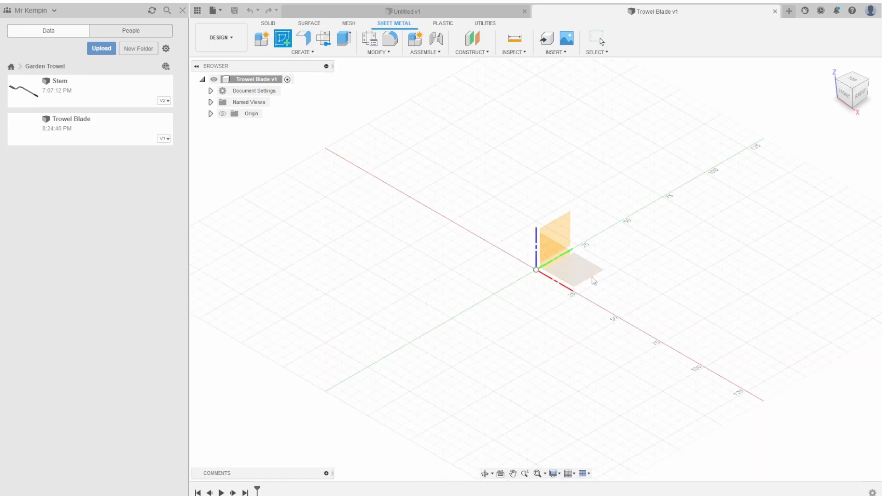
click(592, 277)
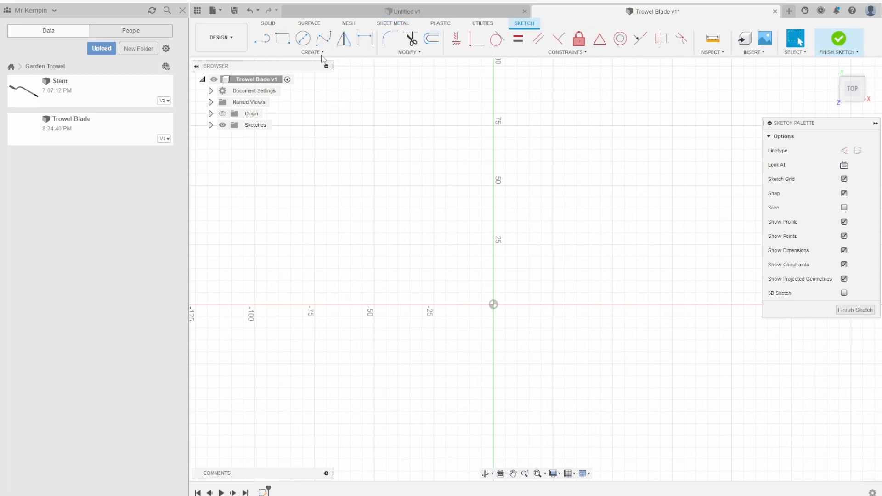
Draw a vertical centerline about 200 mm long through the origin along the Y axis and fix it in place.
click(266, 41)
click(858, 150)
click(493, 66)
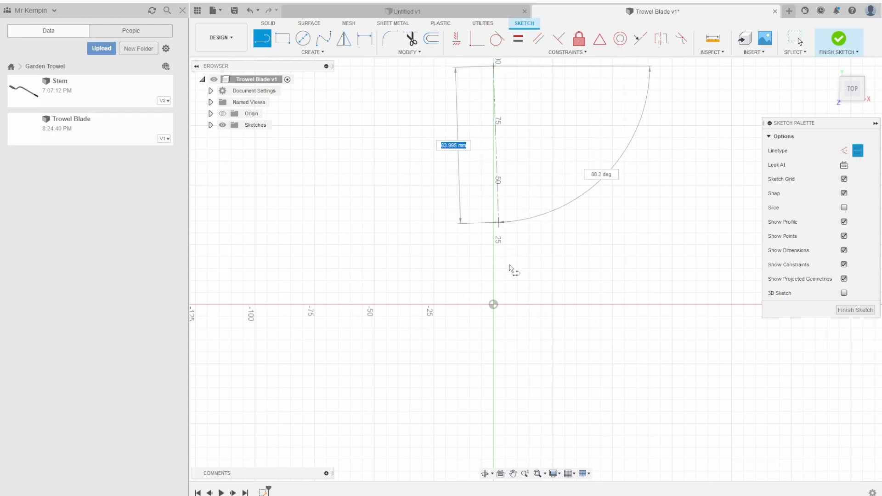
middle_drag(489, 411, 484, 229)
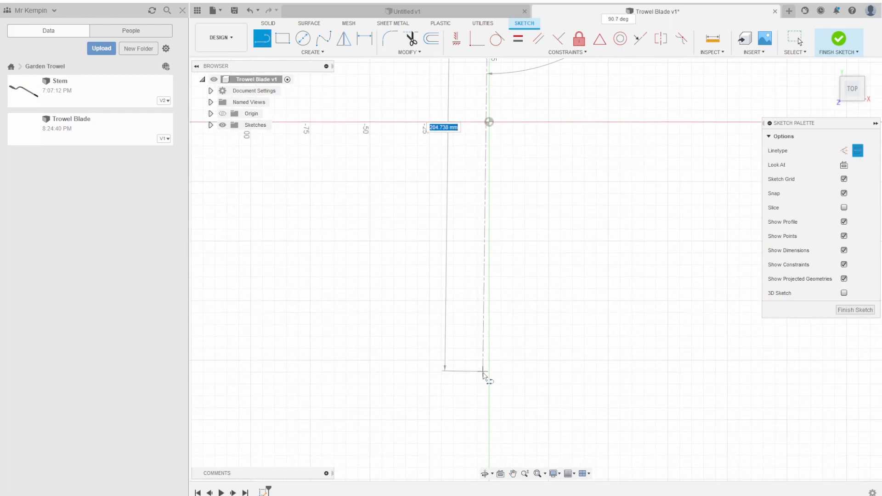
click(488, 360)
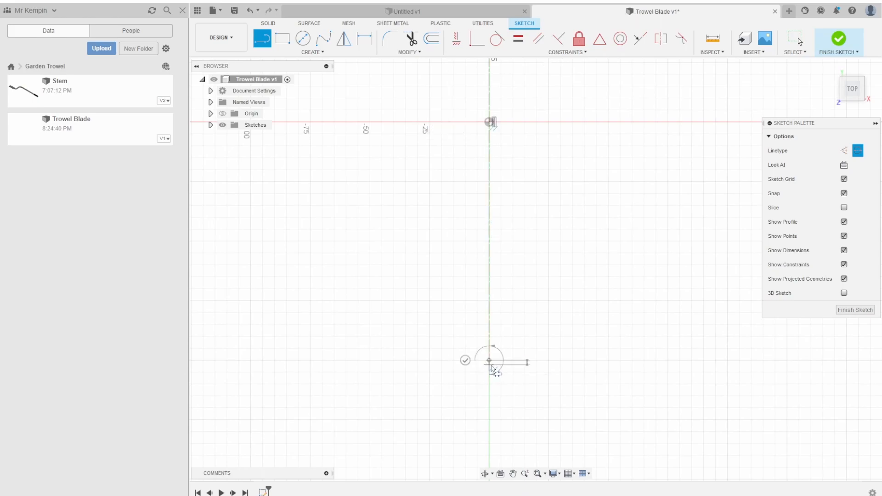
click(466, 361)
middle_drag(575, 199, 573, 301)
key(l)
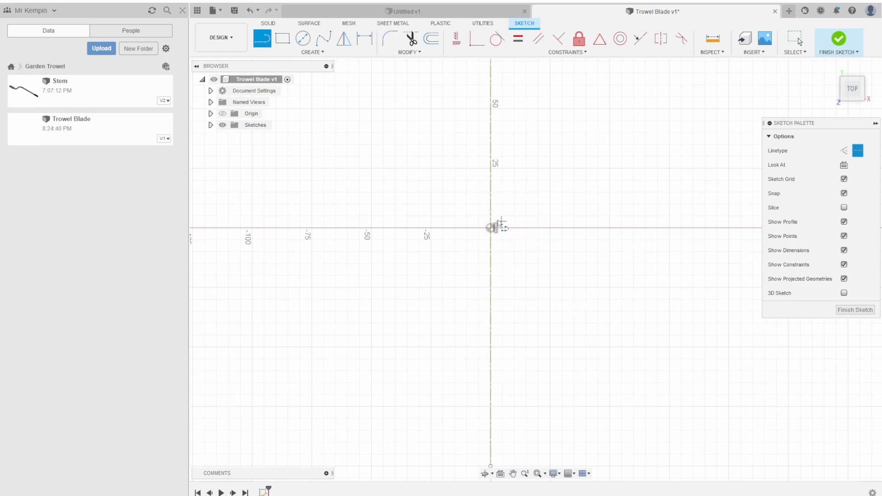
key(Escape)
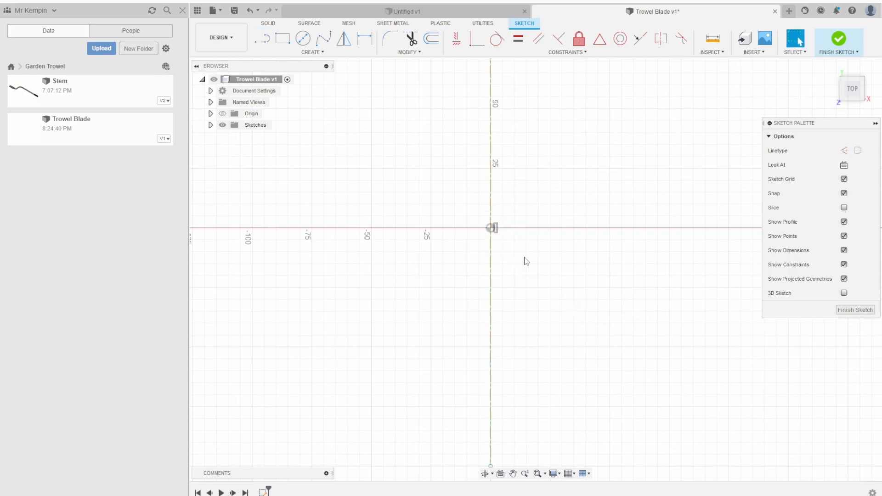
right_click(492, 193)
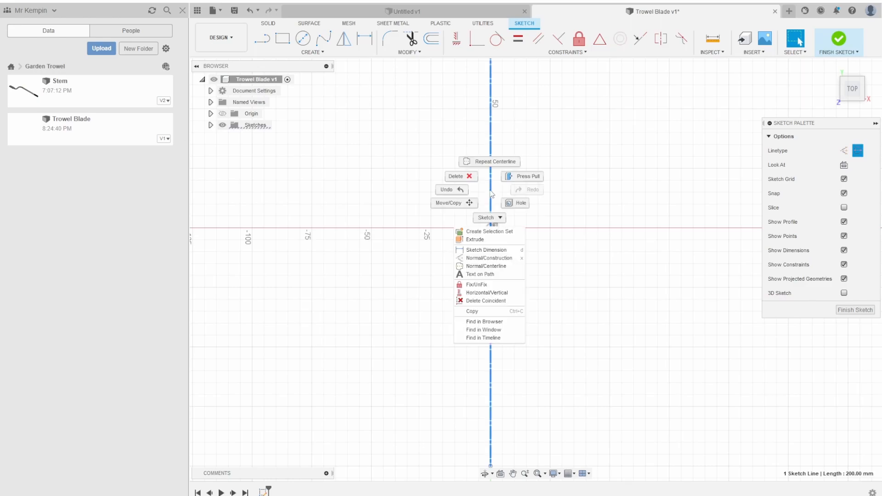
click(484, 286)
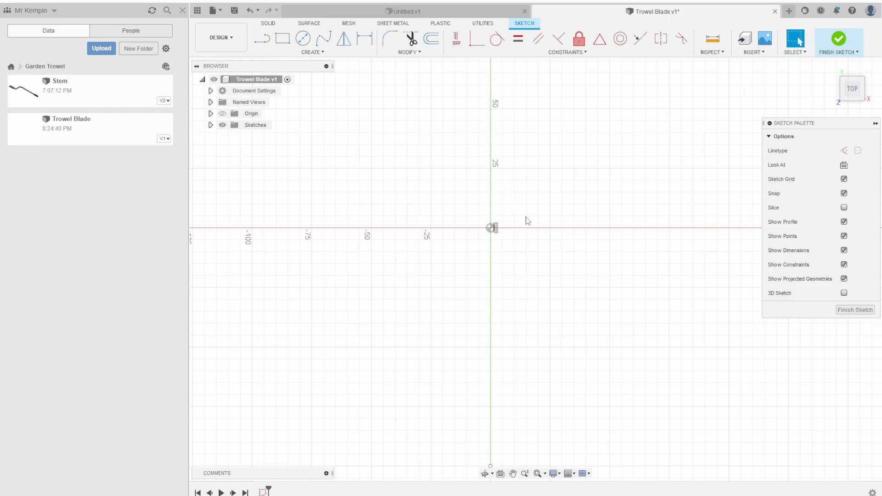
Sketch a rectangle 140 mm wide and 145 mm high that straddles the centerline.
middle_drag(561, 264, 567, 309)
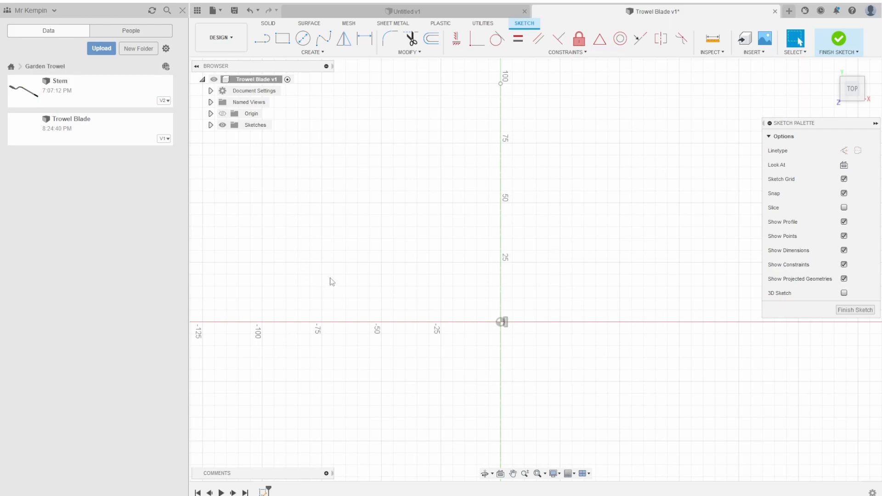
click(284, 40)
click(356, 139)
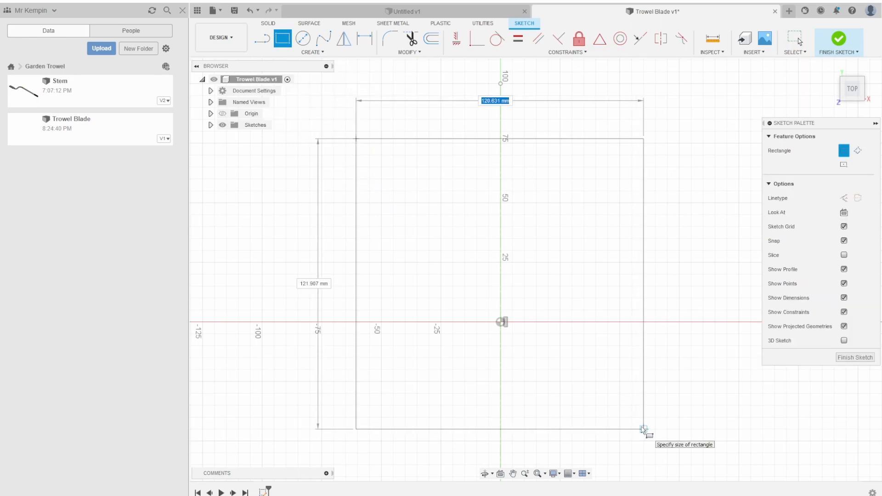
text(140)
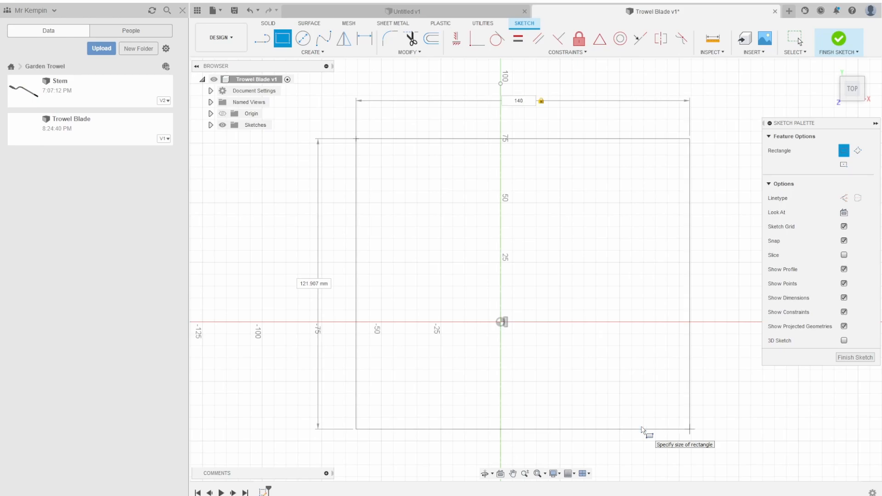
key(Tab)
text(145)
key(Tab)
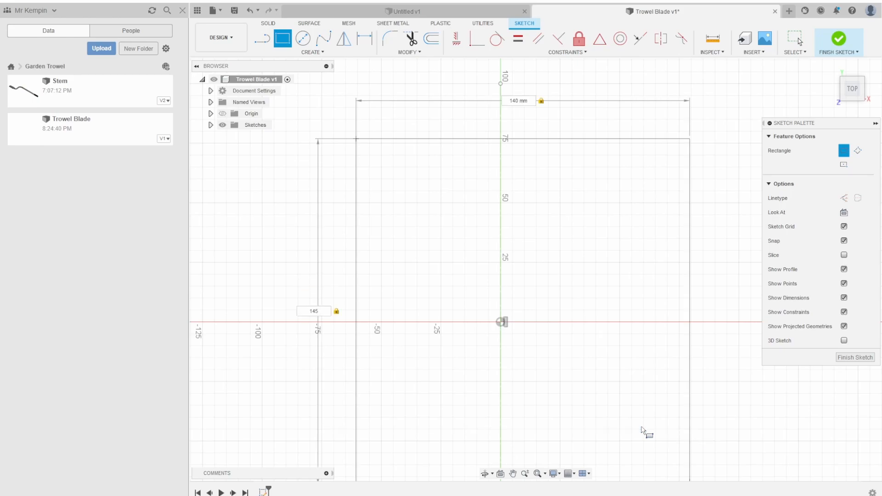
key(Return)
key(Escape)
Centre the rectangle on the centerline with a 140 mm diameter dimension between the centerline and the rectangle's left side.
key(d)
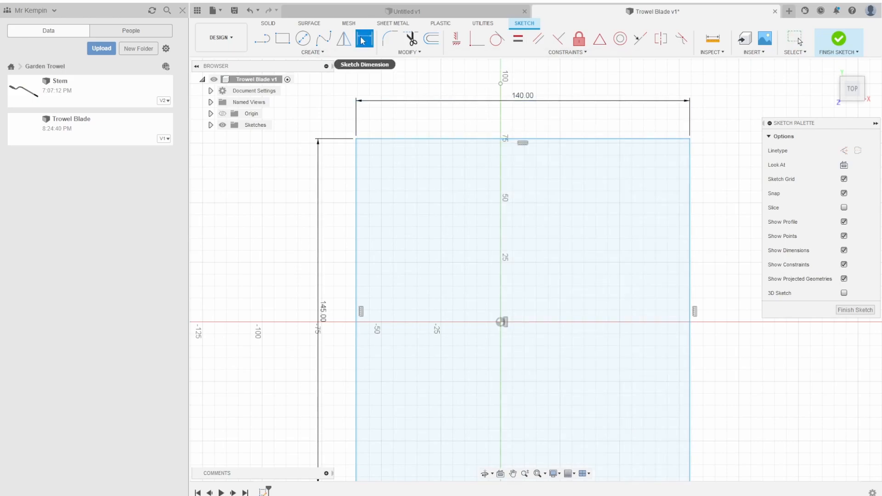
click(500, 156)
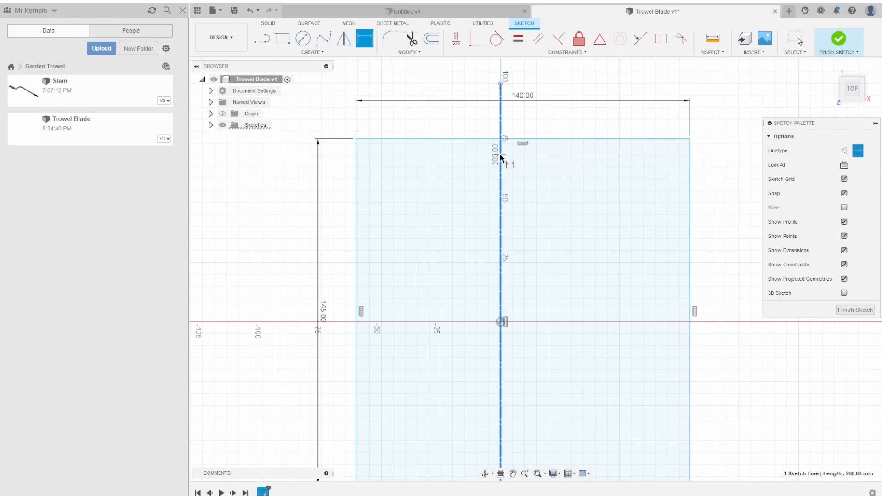
click(357, 165)
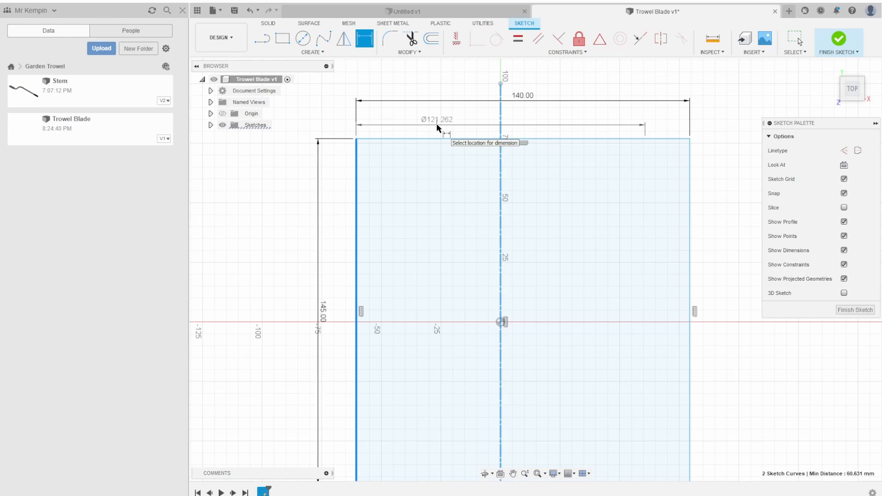
click(437, 125)
text(140)
key(Return)
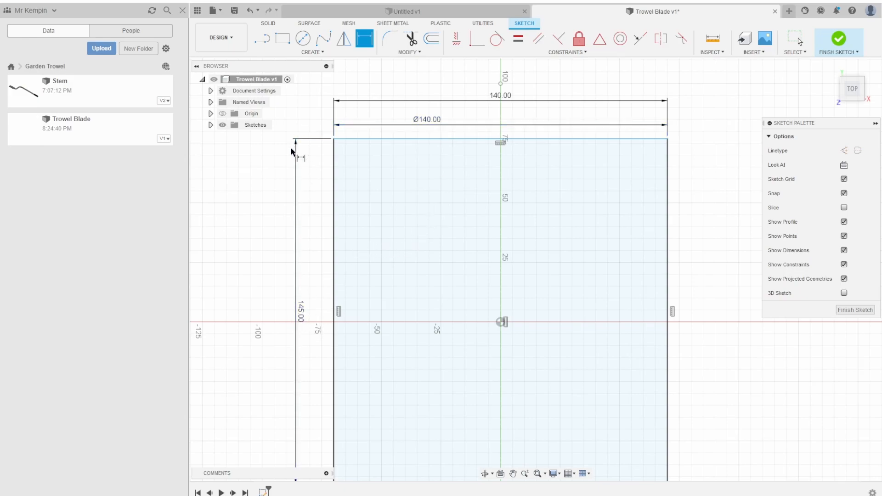
key(Escape)
Convert the rectangle's left, lower and right sides to construction lines, leaving the upper side as normal geometry.
middle_drag(319, 231, 312, 148)
click(325, 192)
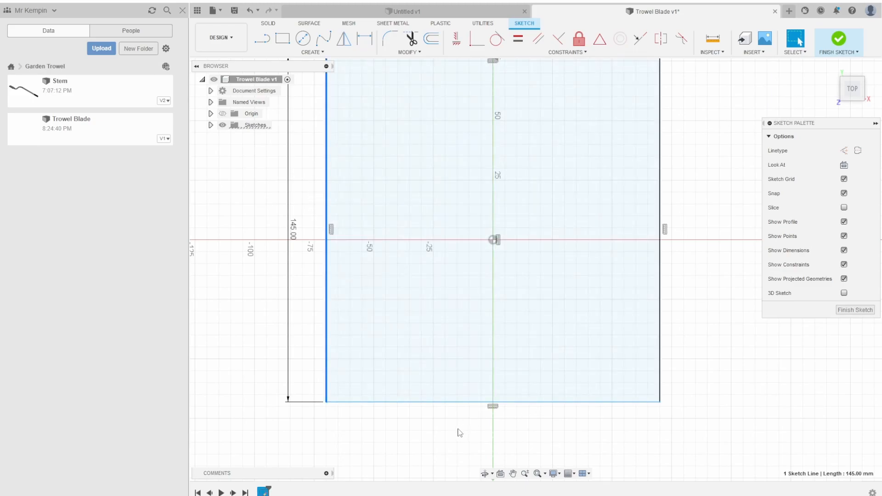
shift+click(451, 402)
shift+click(660, 318)
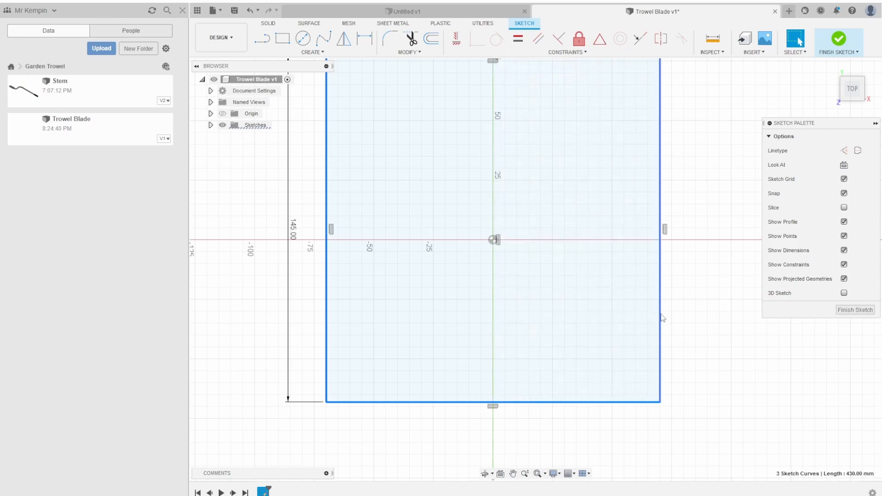
click(846, 152)
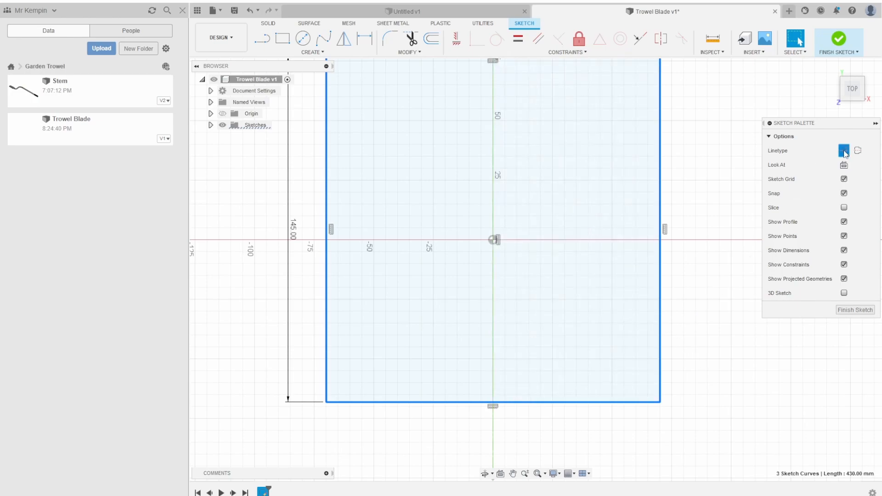
middle_drag(701, 138, 705, 203)
key(Escape)
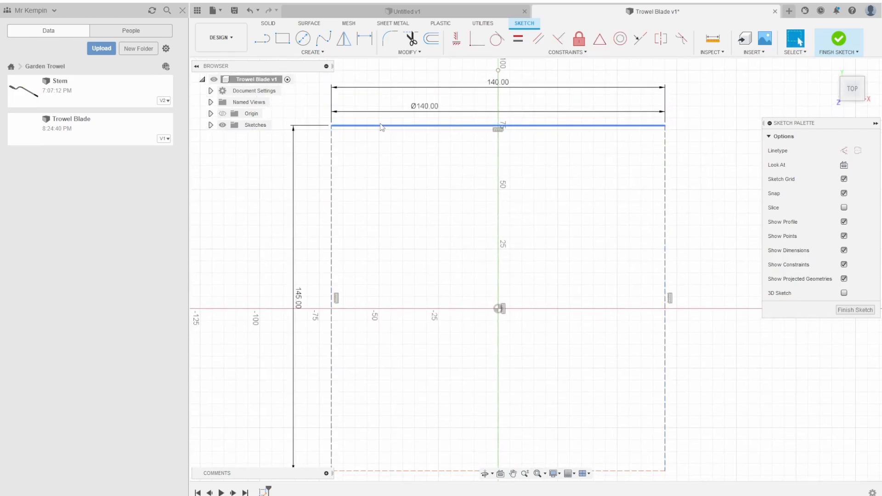
Draw a 60 mm diameter circle centred on the centerline, 25 mm below the origin.
middle_drag(390, 202, 377, 147)
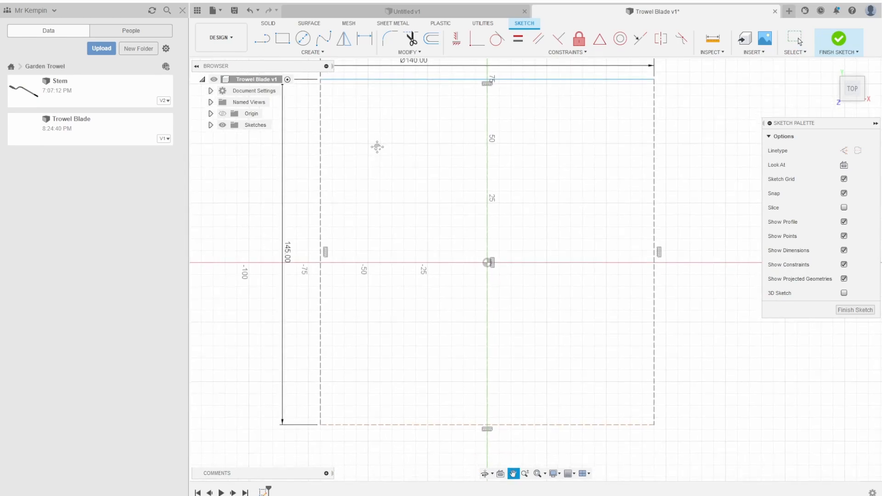
click(304, 39)
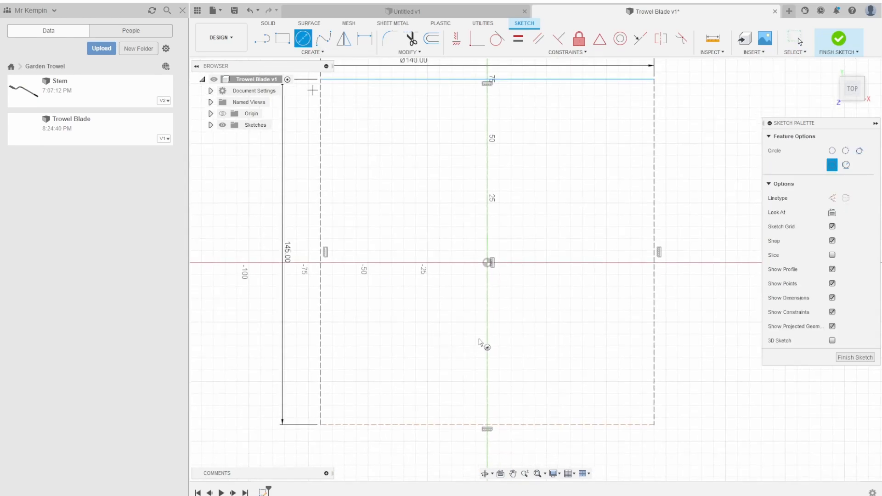
click(486, 322)
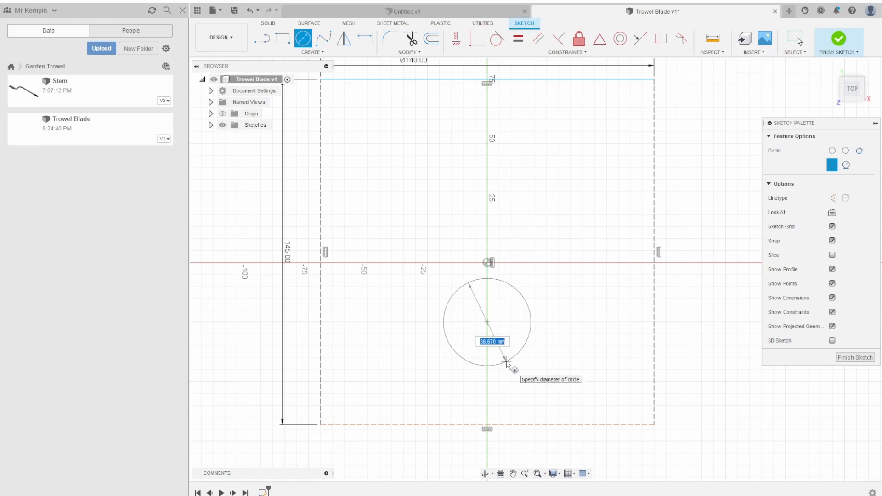
text(60)
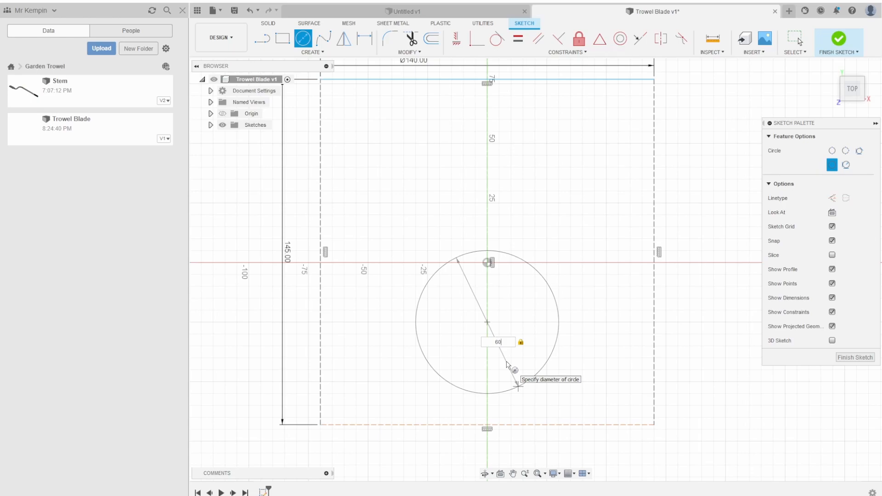
key(Return)
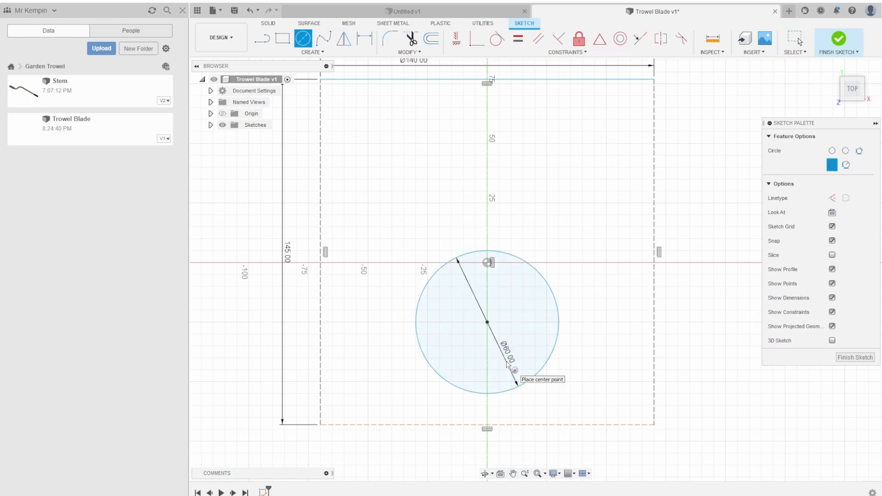
Dimension the distance from the circle's centre to the rectangle's lower side as 30 mm.
key(d)
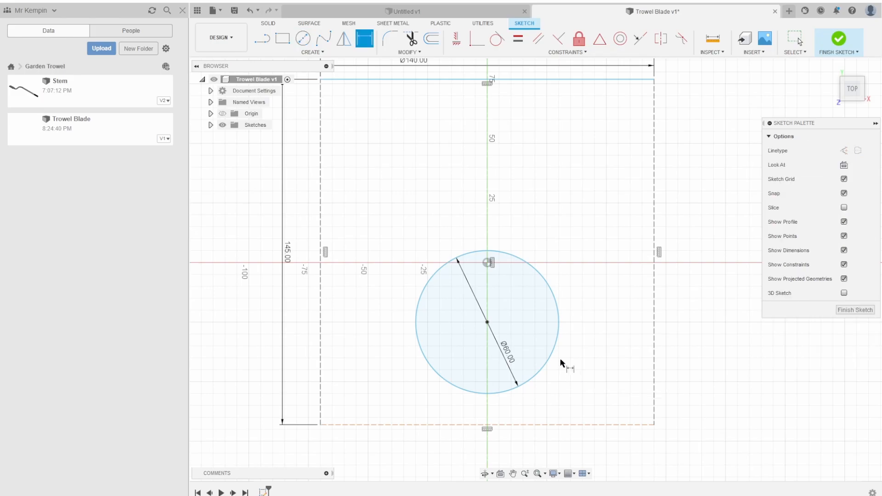
click(488, 322)
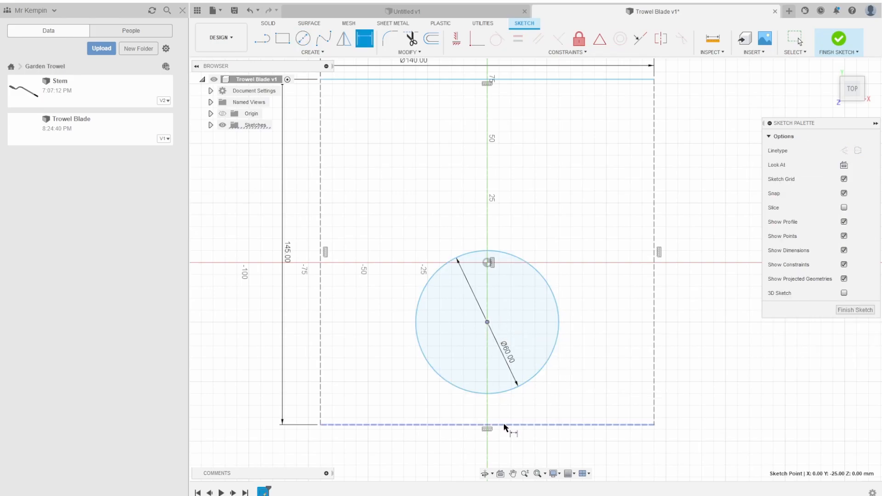
click(503, 426)
click(584, 379)
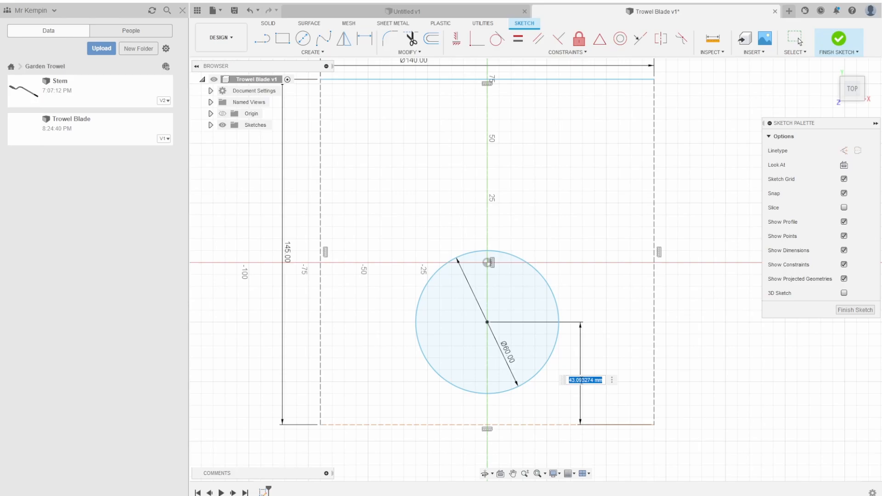
text(30)
key(Return)
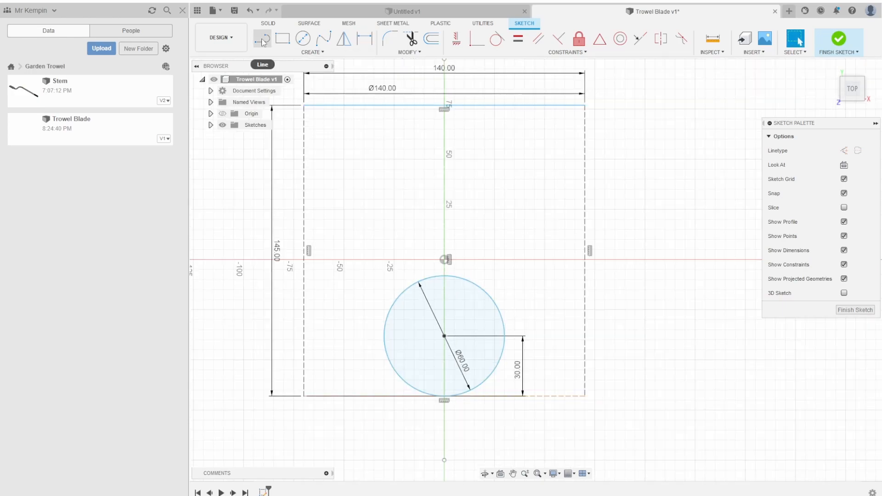
Draw two slanted lines connecting the rectangle's upper corners to the leftmost and rightmost points of the circle.
click(263, 41)
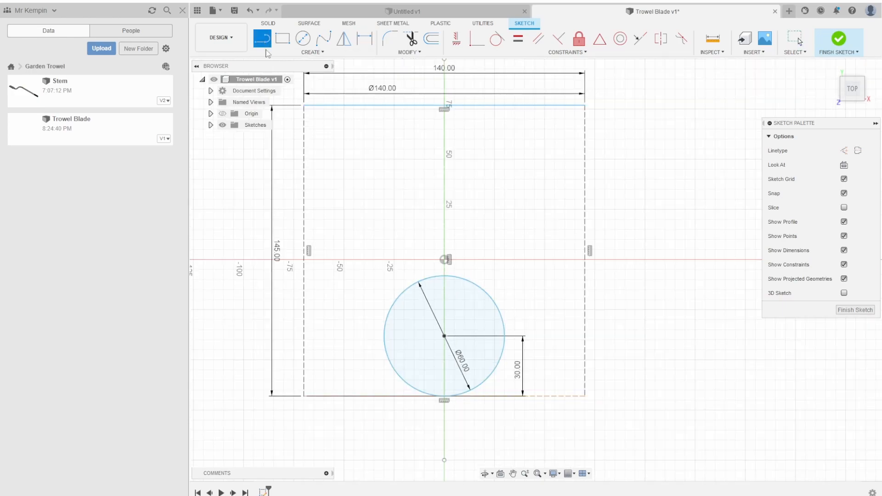
click(304, 106)
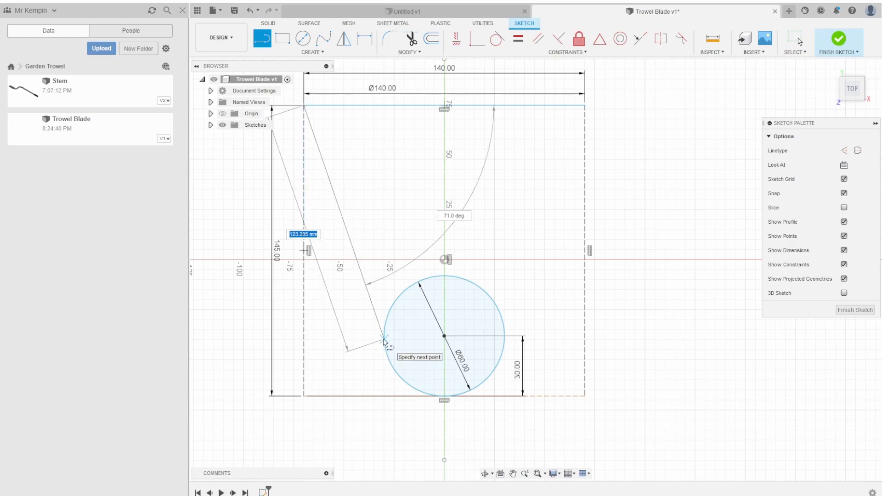
scroll(384, 341, up, 3)
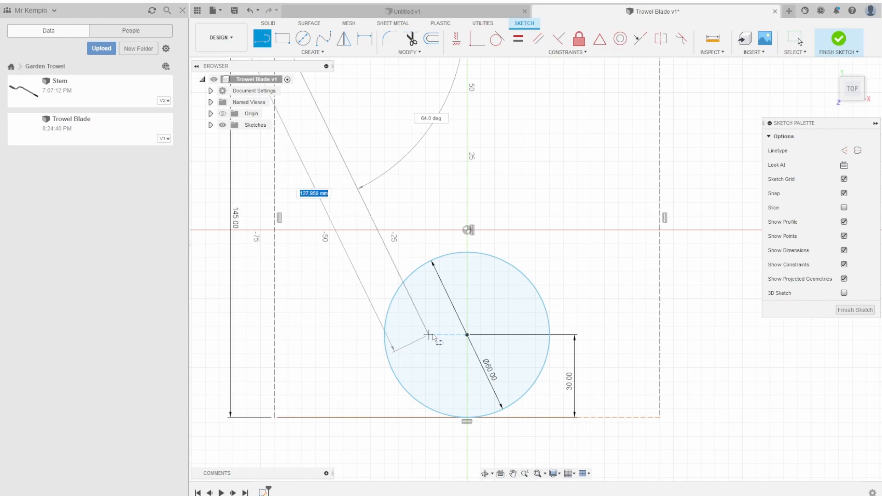
click(384, 335)
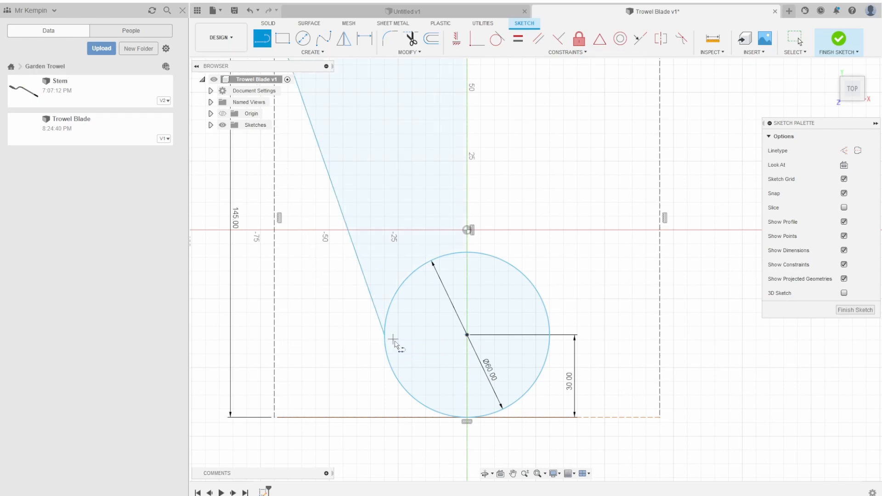
scroll(385, 338, down, 2)
click(590, 104)
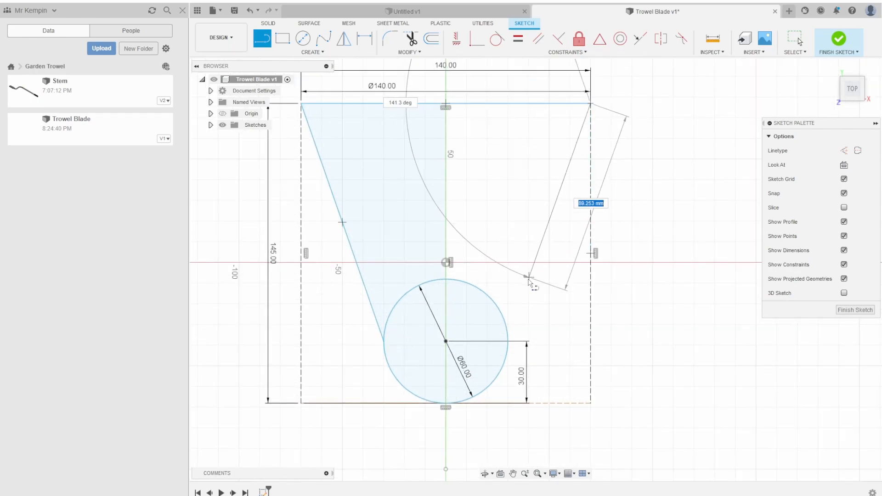
double_click(508, 341)
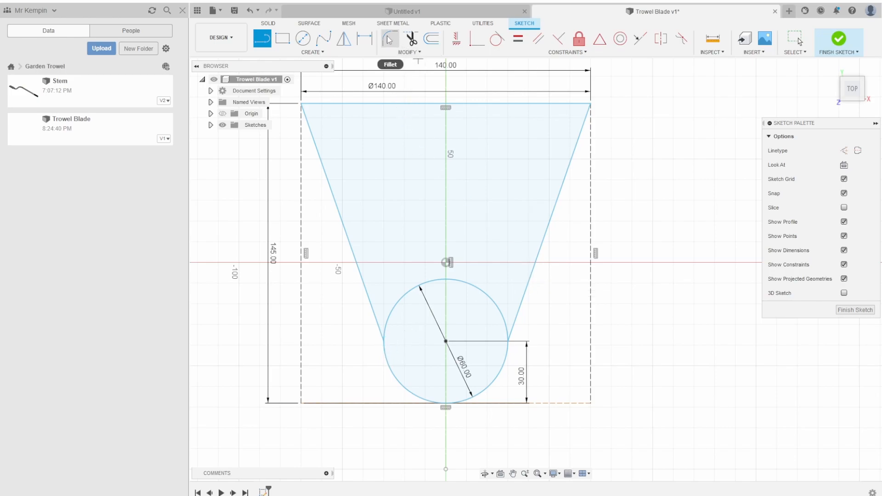
Fillet both upper corners of the blade outline with a 10 mm radius.
click(389, 40)
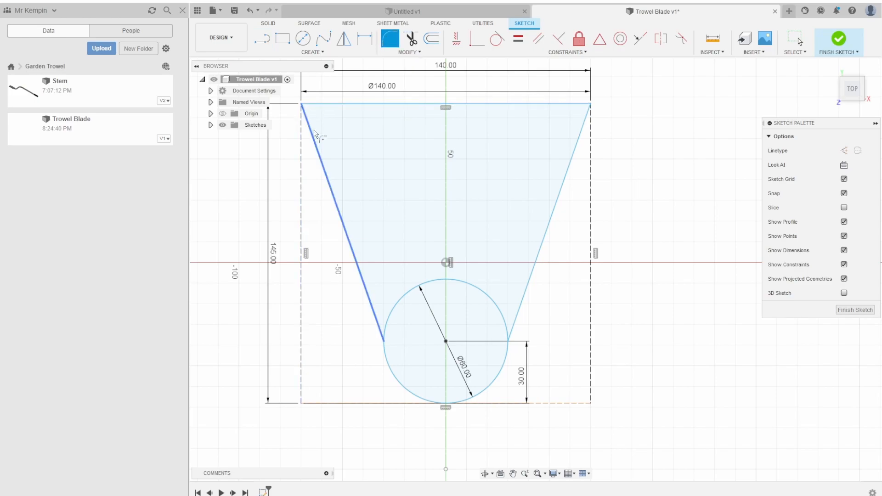
click(312, 105)
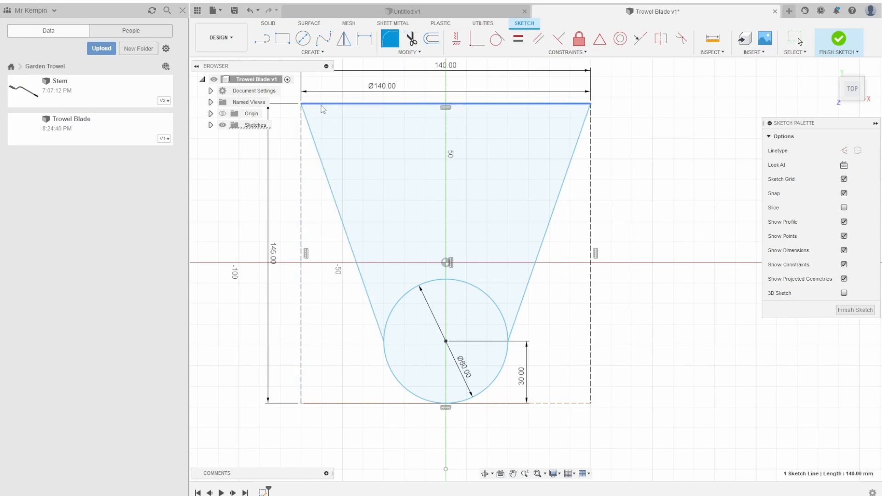
click(309, 128)
click(556, 104)
click(576, 145)
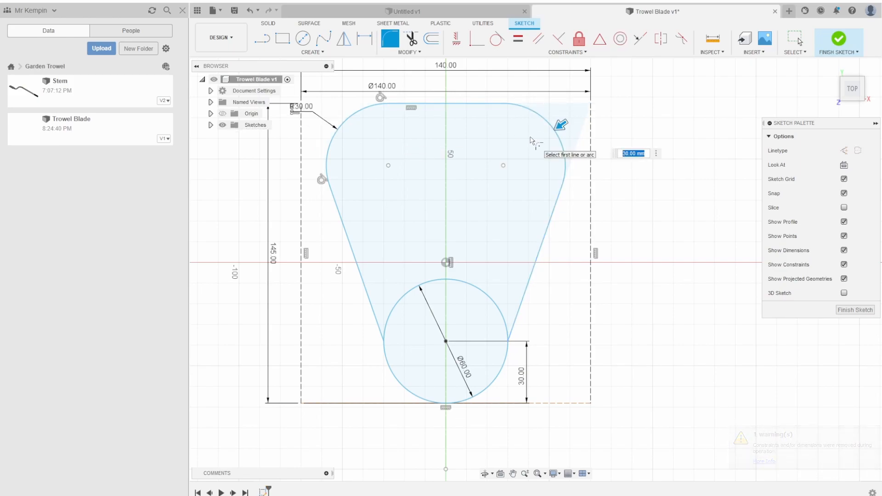
text(10)
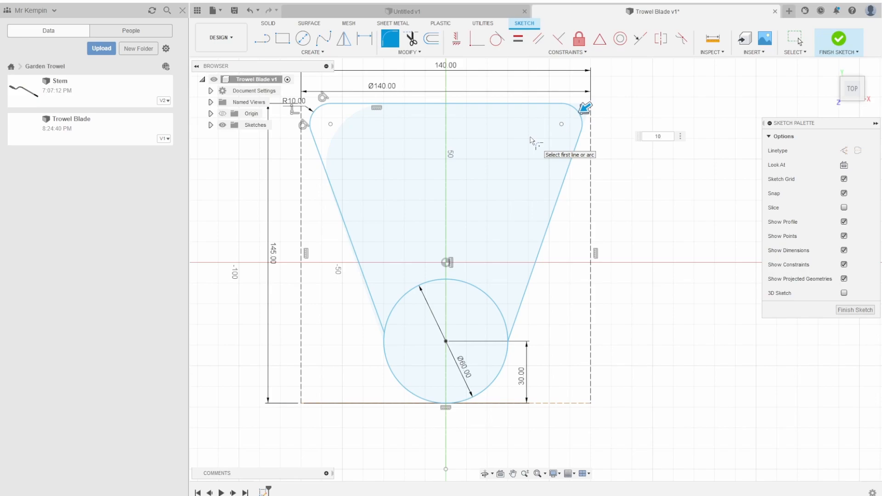
key(Return)
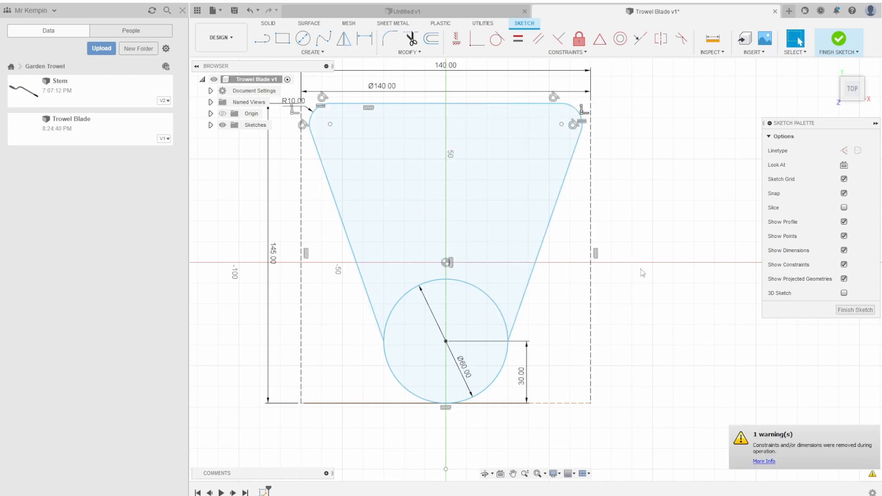
Trim away the circle's upper arc inside the blade outline.
click(412, 40)
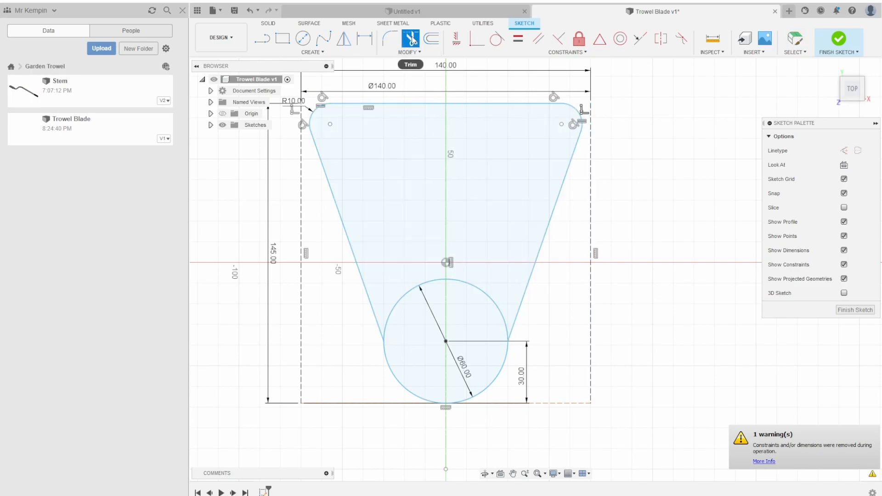
click(471, 289)
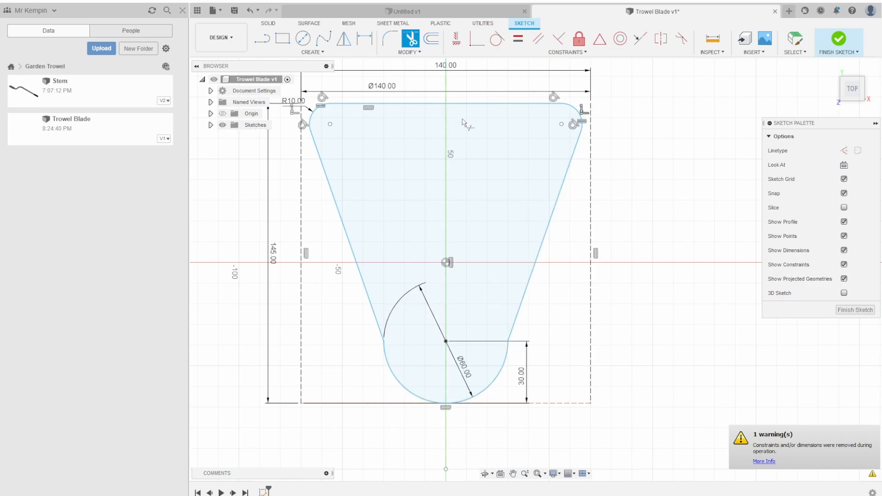
key(Escape)
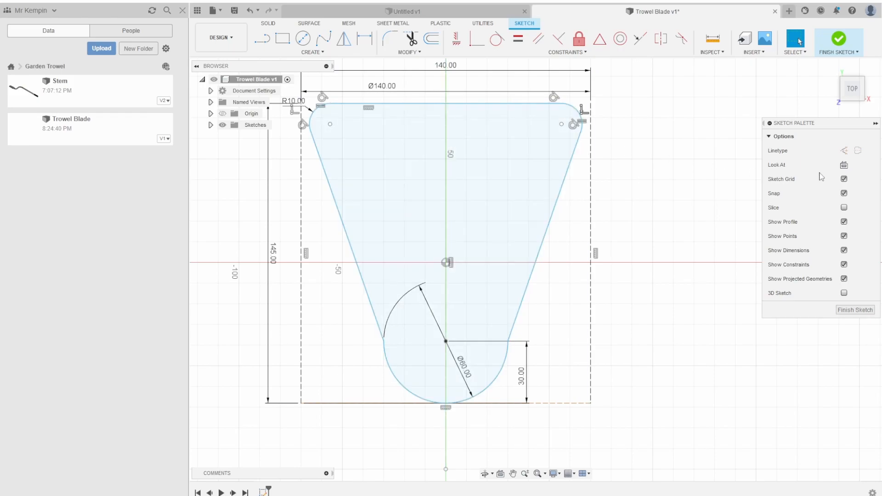
Draw two vertical centerlines about 154 mm long, one on each side of the middle centerline, extending past the blade outline.
click(263, 42)
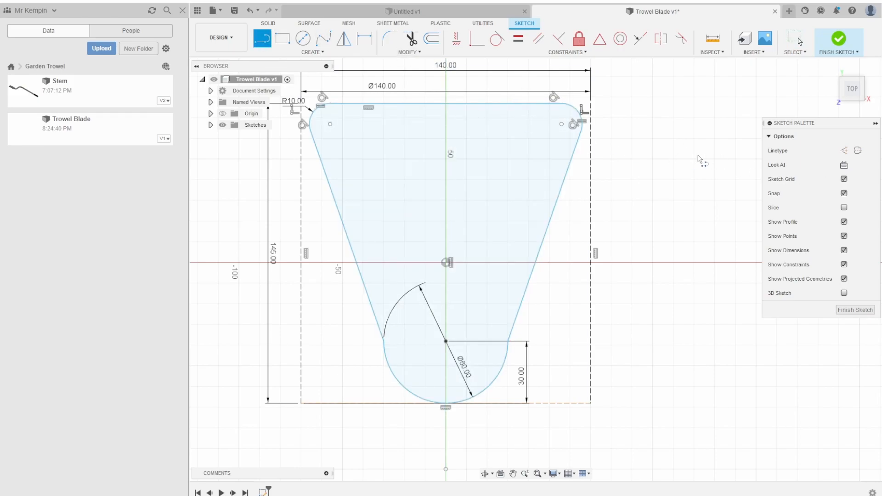
click(857, 150)
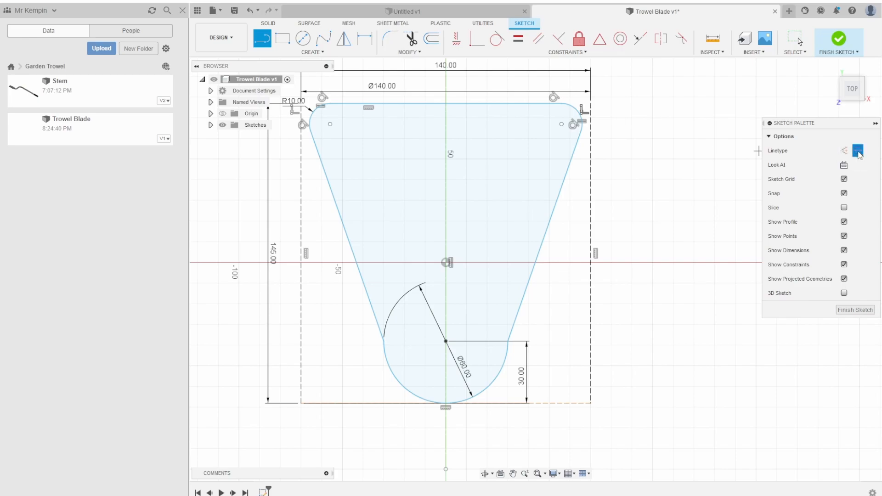
click(434, 97)
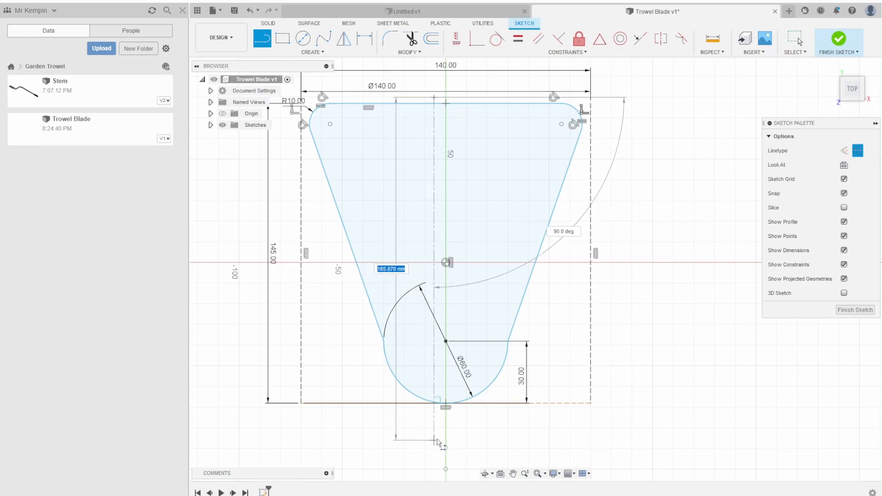
click(434, 415)
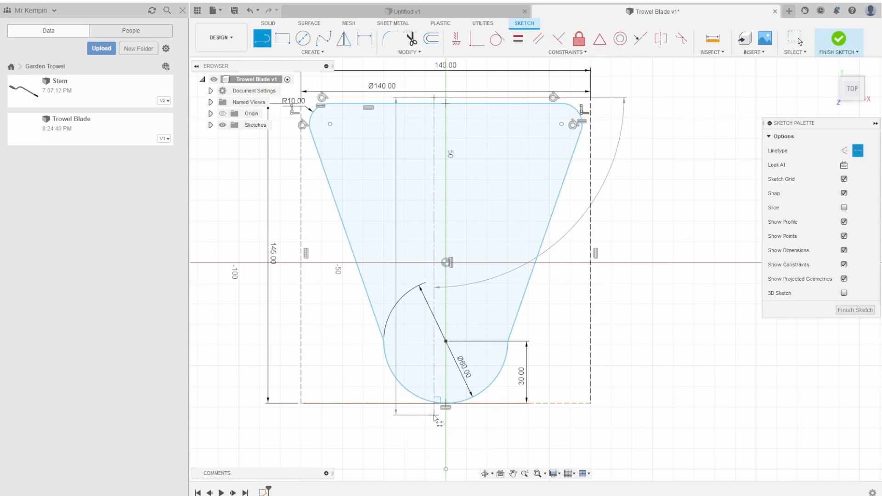
click(409, 415)
click(460, 97)
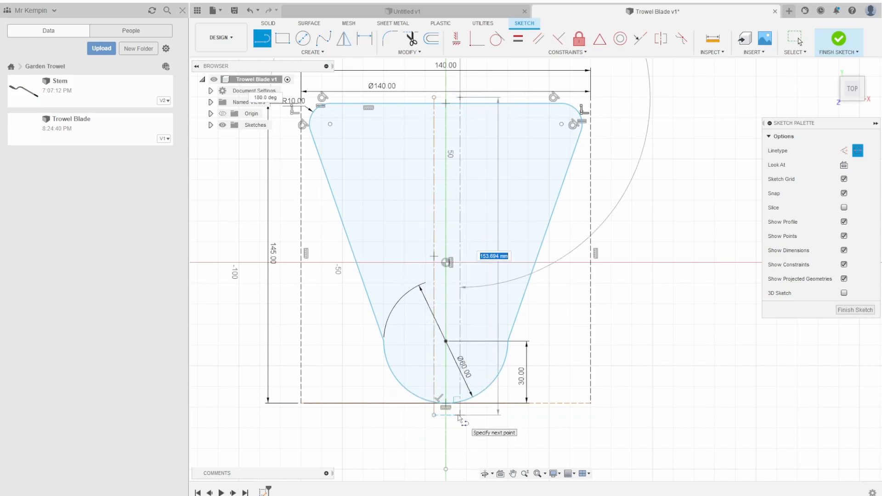
click(460, 415)
click(436, 416)
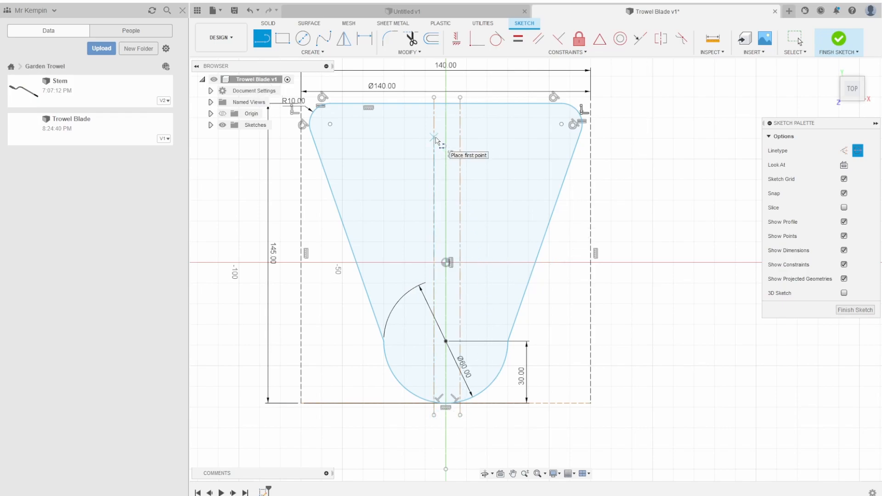
Add a 1 mm diameter dimension between the left added centerline and the middle centerline.
key(d)
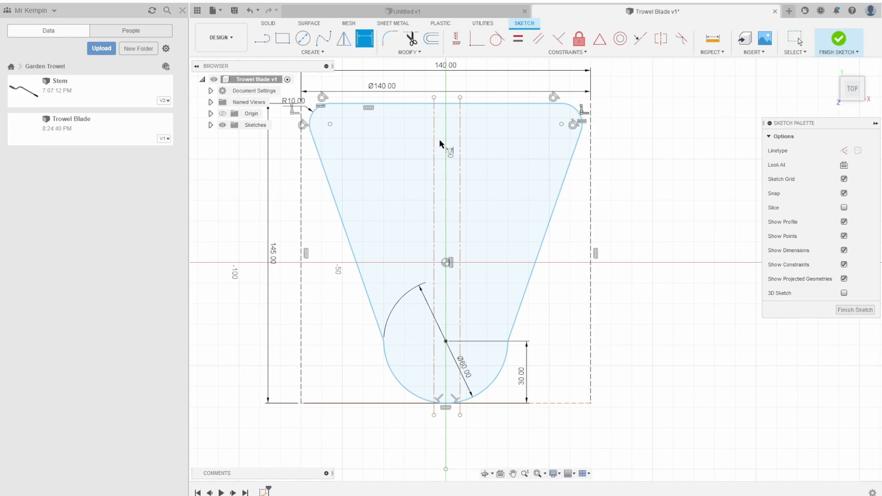
click(435, 139)
click(446, 145)
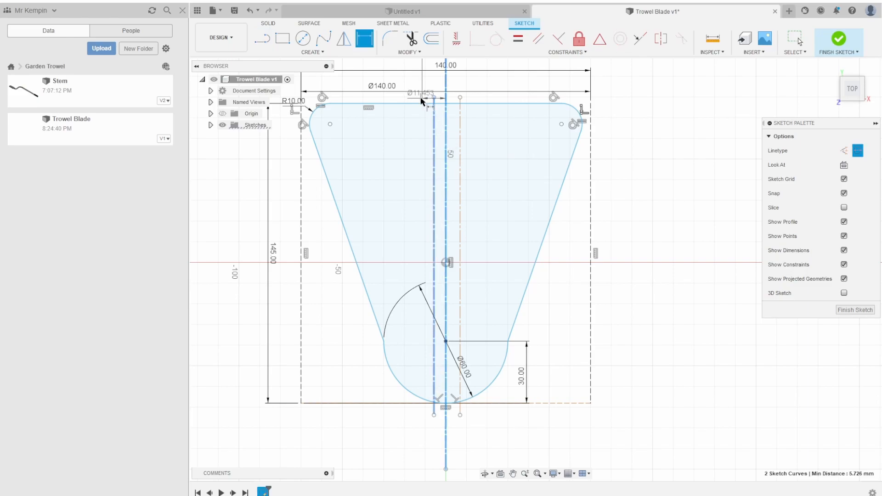
click(415, 100)
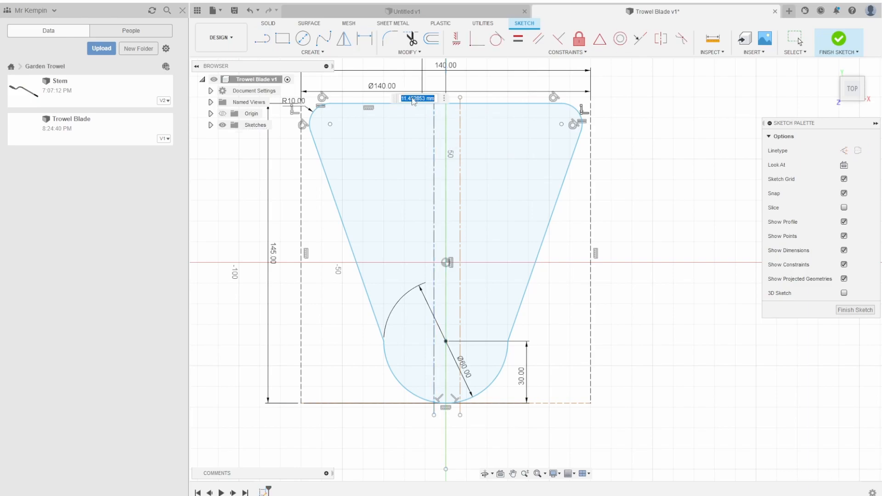
text(1)
key(Return)
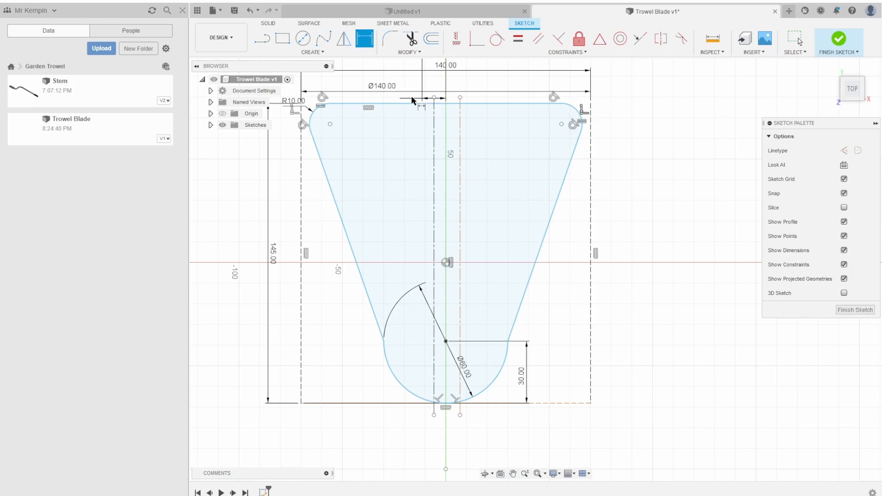
Add a 1 mm diameter dimension between the middle centerline and the right added centerline, and check the spacing up close.
click(446, 119)
click(460, 118)
click(472, 95)
text(1)
key(Return)
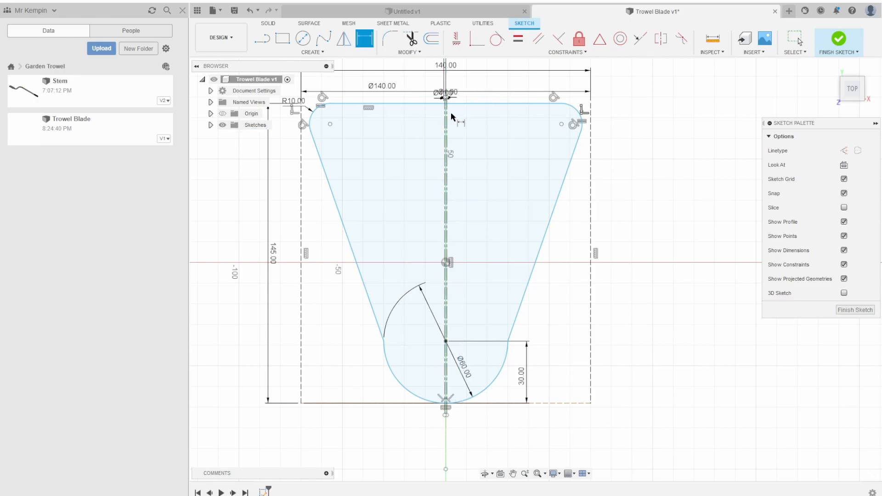
scroll(448, 112, up, 10)
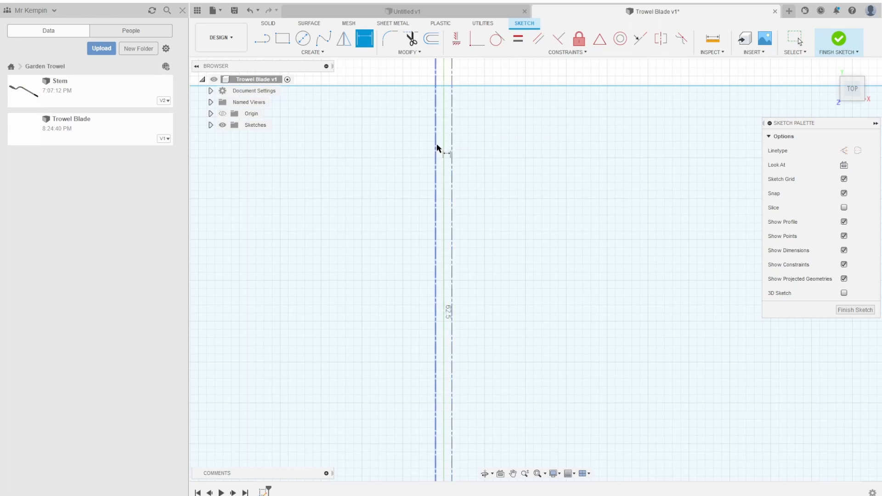
scroll(441, 138, down, 2)
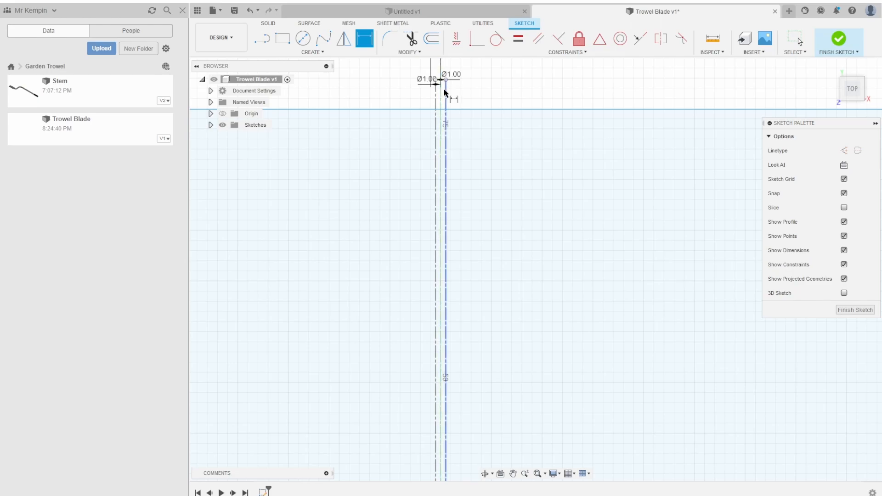
scroll(501, 94, down, 5)
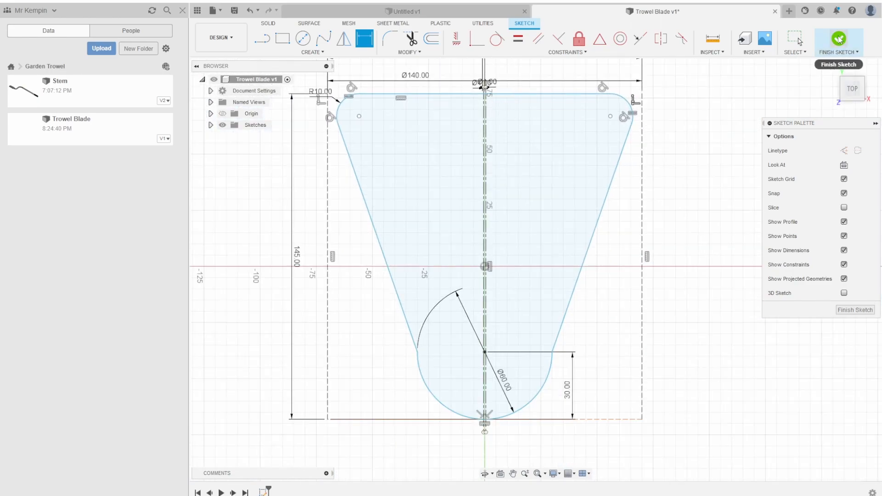
Finish the sketch and extrude all four blade profiles, including the narrow strips between the centerlines, by -1.5 mm as a new body.
click(822, 54)
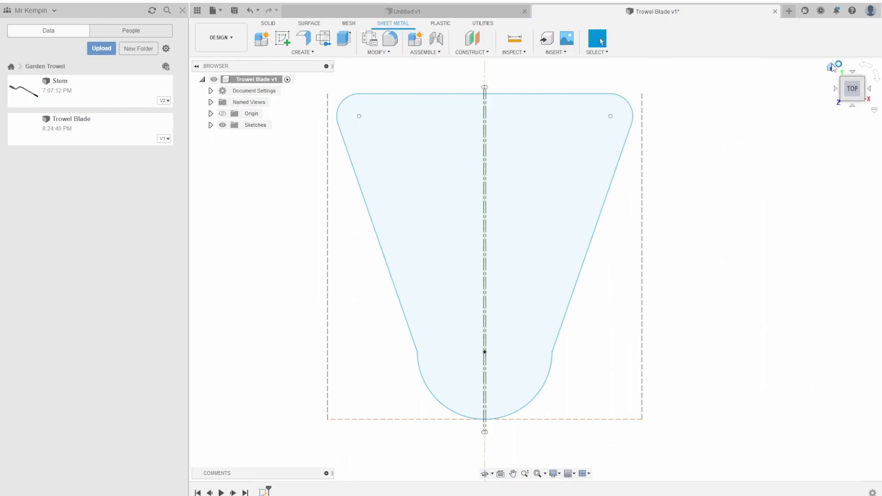
click(832, 68)
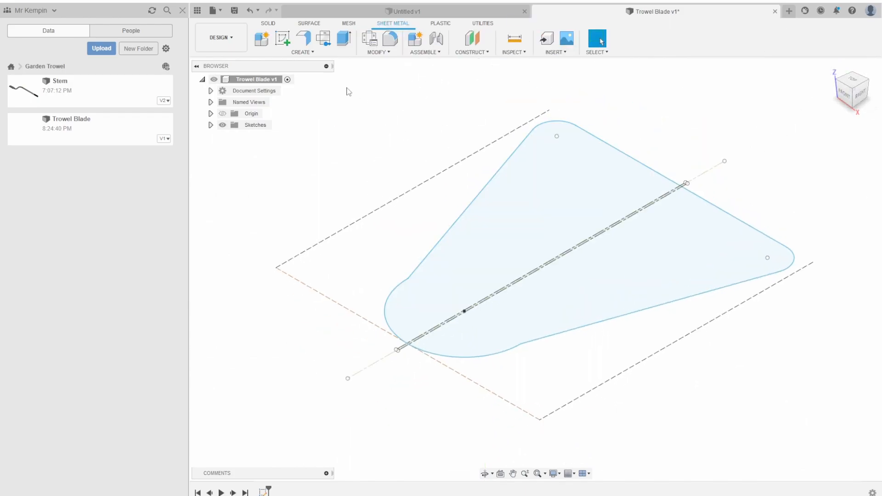
click(344, 38)
click(667, 188)
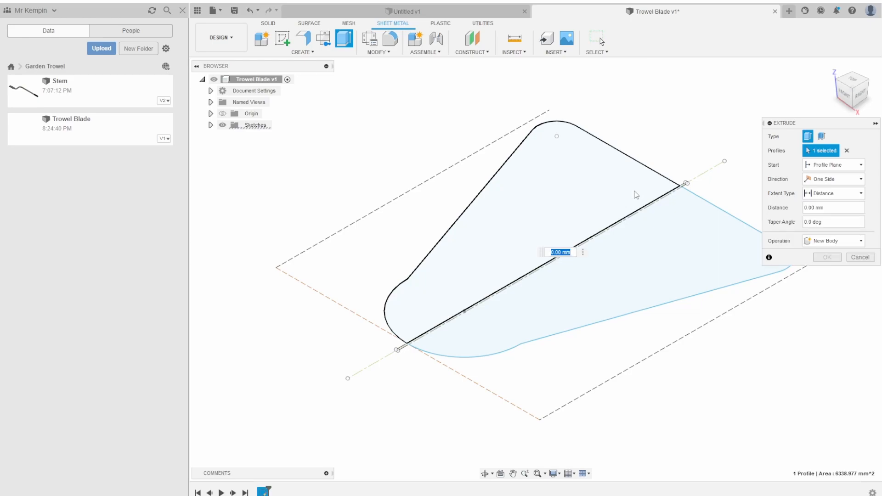
click(699, 210)
scroll(684, 205, up, 6)
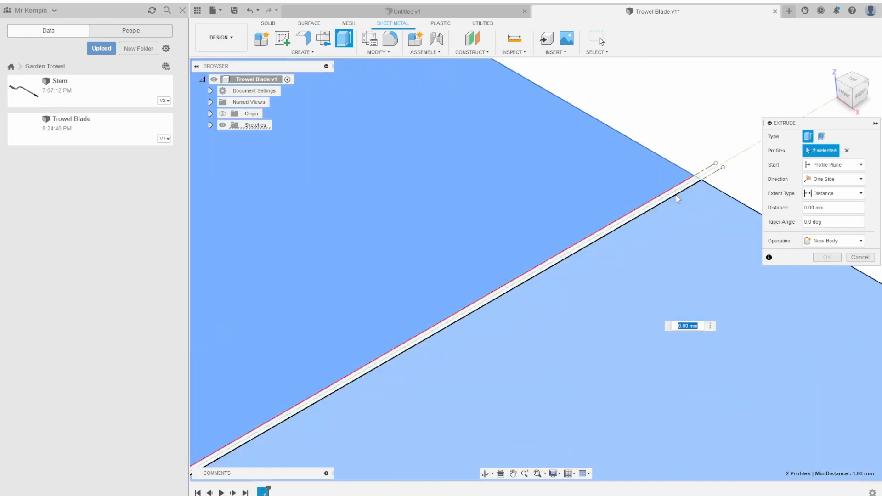
scroll(676, 198, up, 1)
click(670, 200)
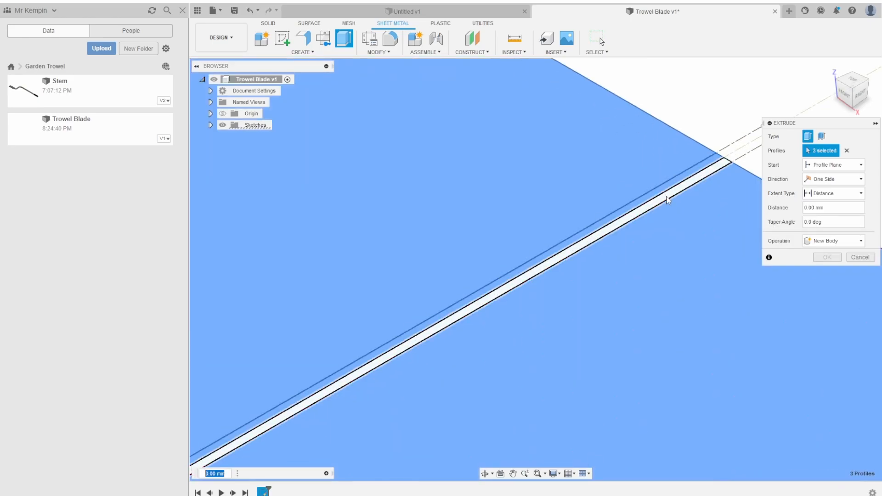
click(667, 199)
scroll(689, 139, down, 5)
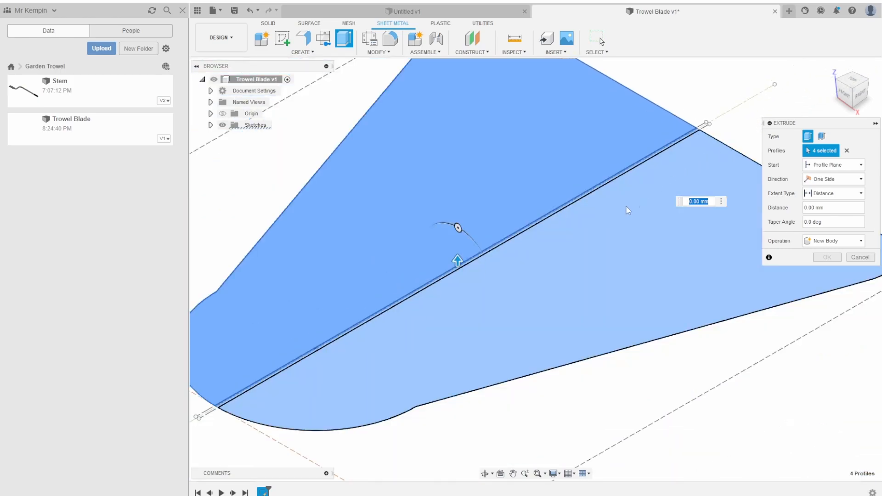
scroll(597, 229, down, 2)
text(-1.5)
key(Return)
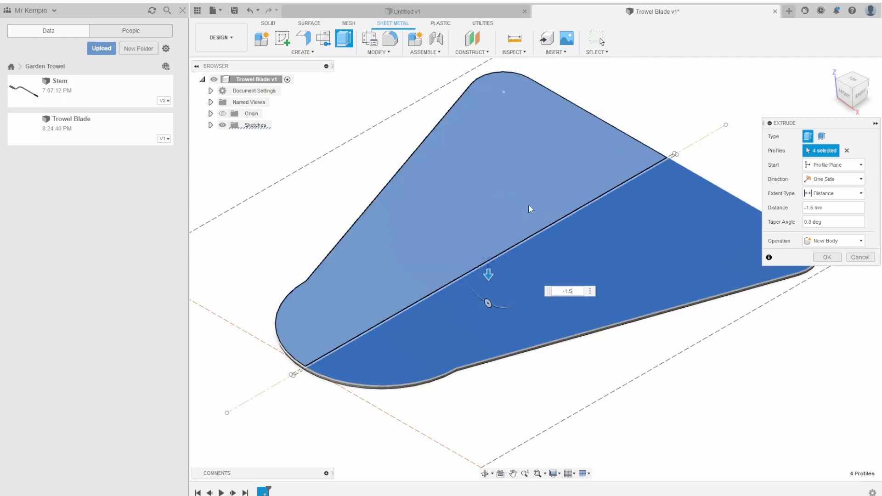
click(828, 257)
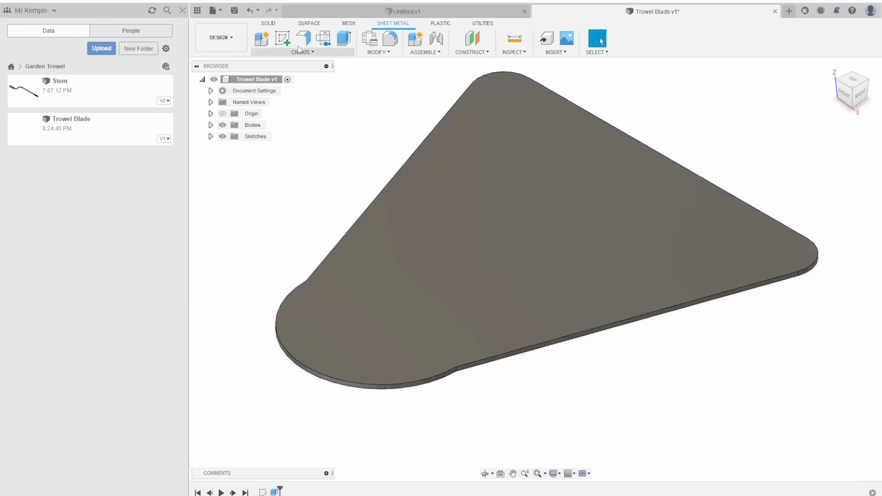
Convert the blade body to sheet metal from its upper face, using the Steel (mm) rule.
click(299, 54)
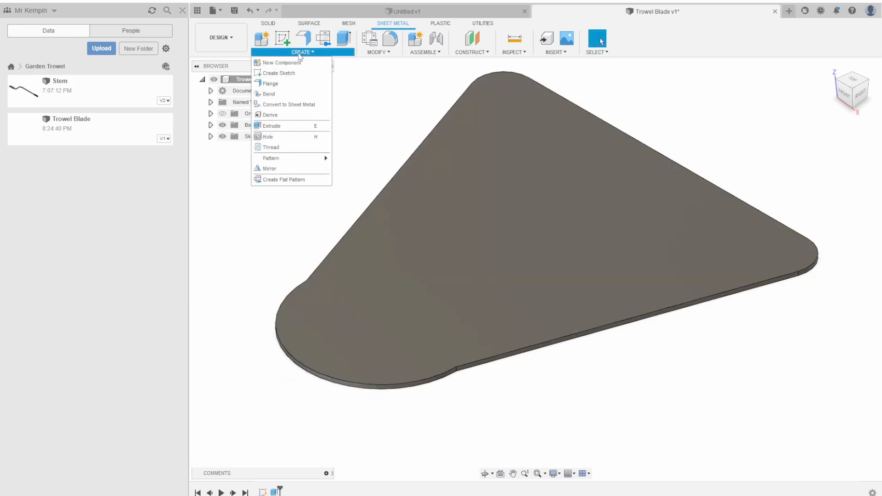
click(297, 105)
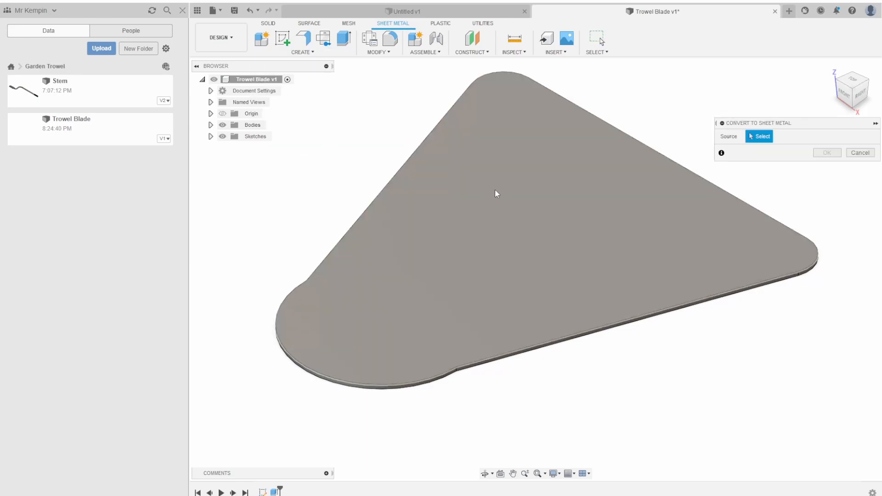
click(495, 188)
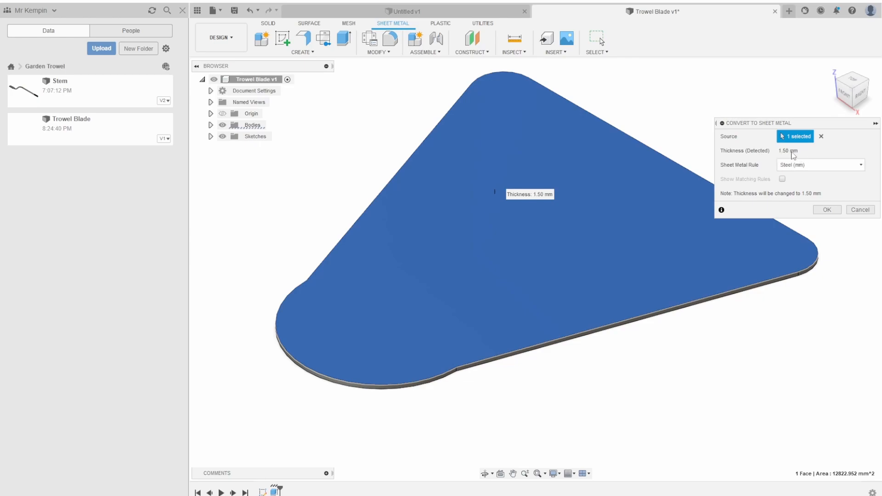
click(835, 209)
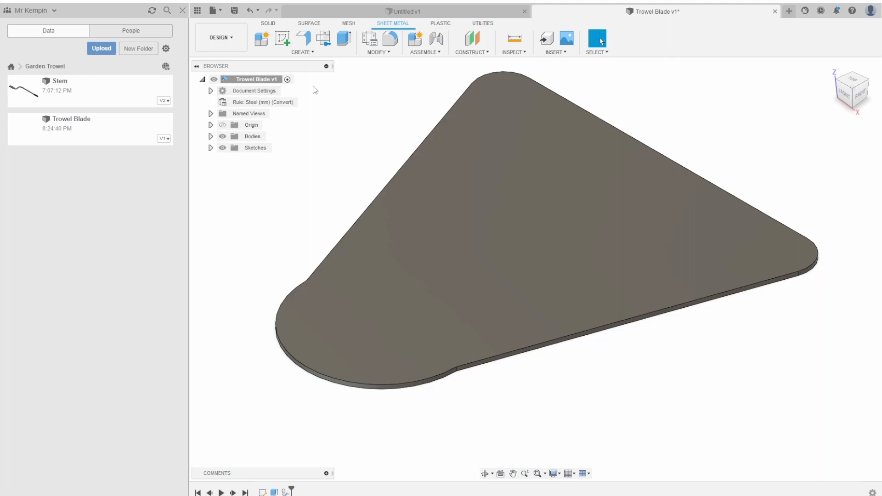
Save the design and make the blade outline sketch visible again.
click(236, 11)
click(443, 278)
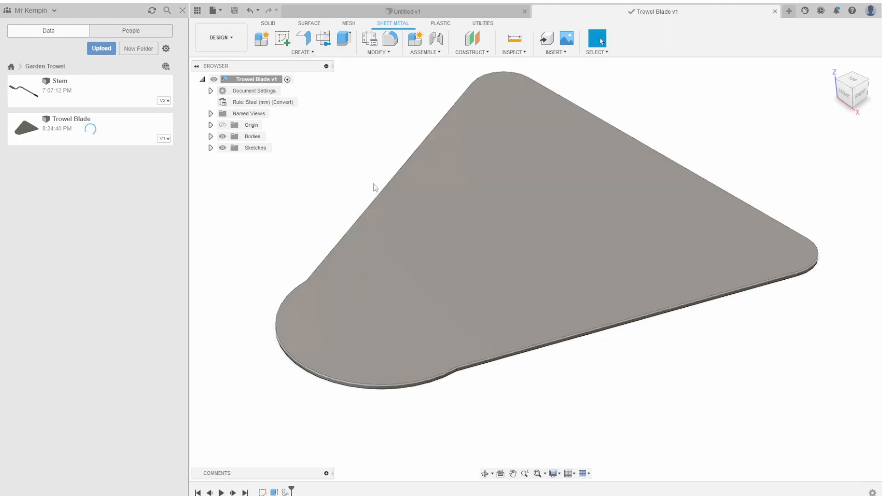
click(210, 148)
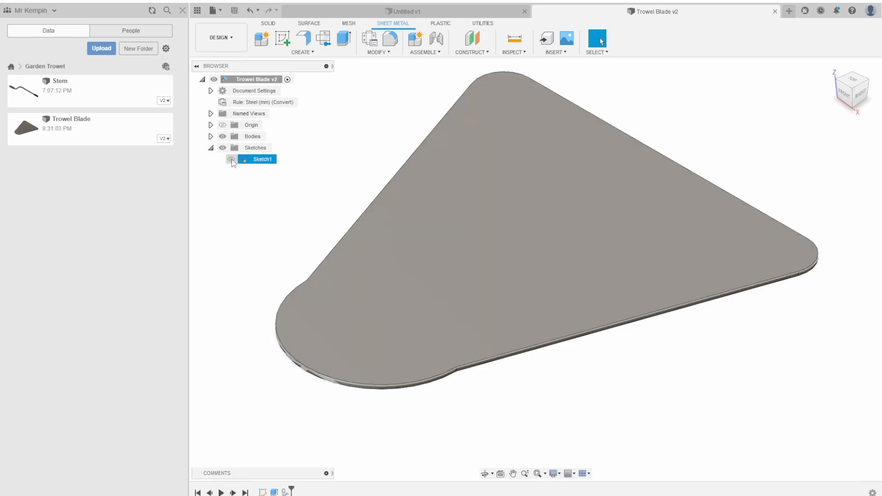
click(231, 159)
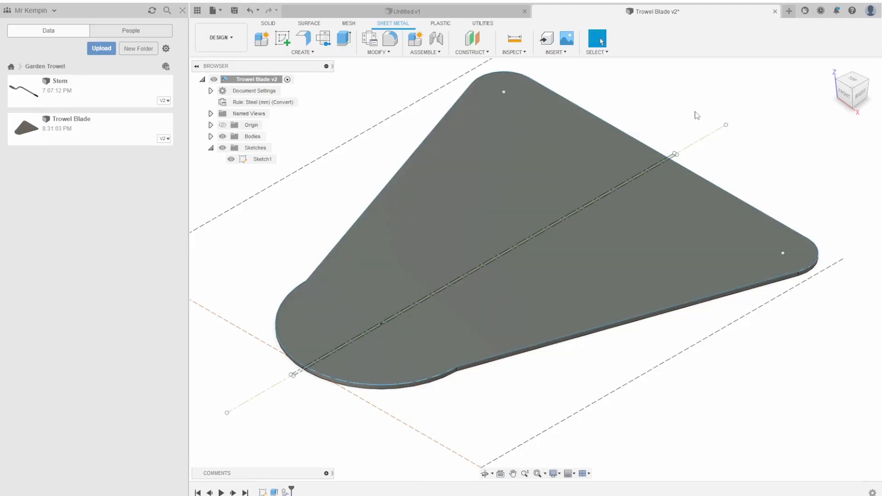
Start a Bend with the strip between the centerlines as stationary side and the right offset centerline as a 90-degree bend line.
click(310, 53)
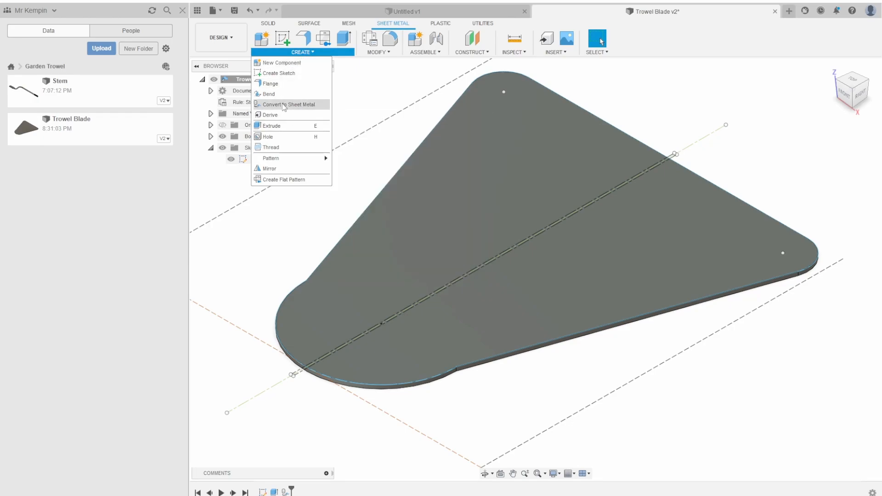
click(271, 94)
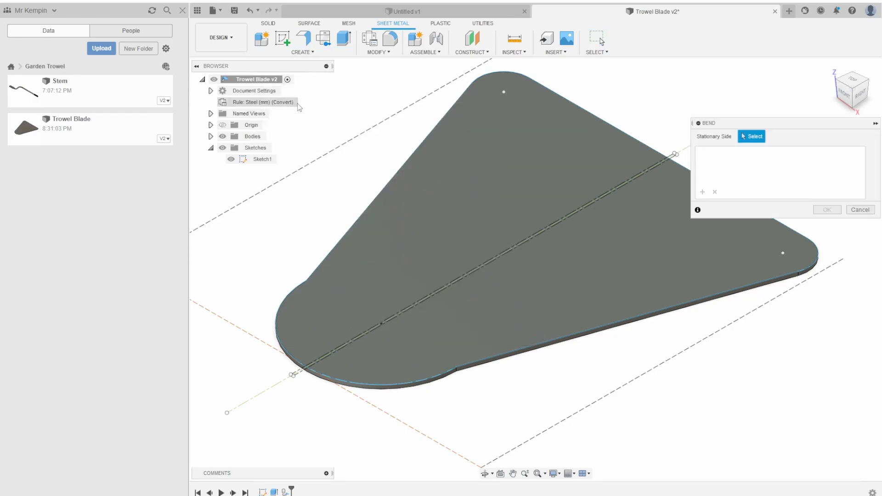
scroll(663, 163, up, 5)
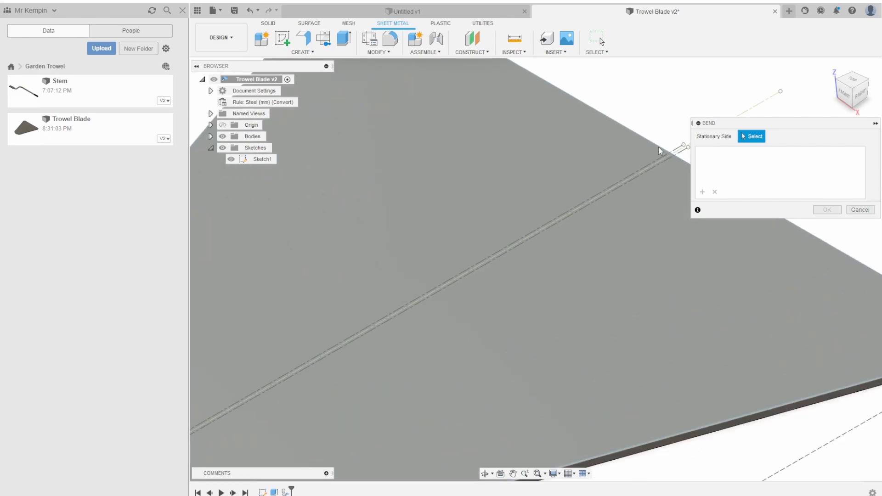
scroll(573, 225, up, 5)
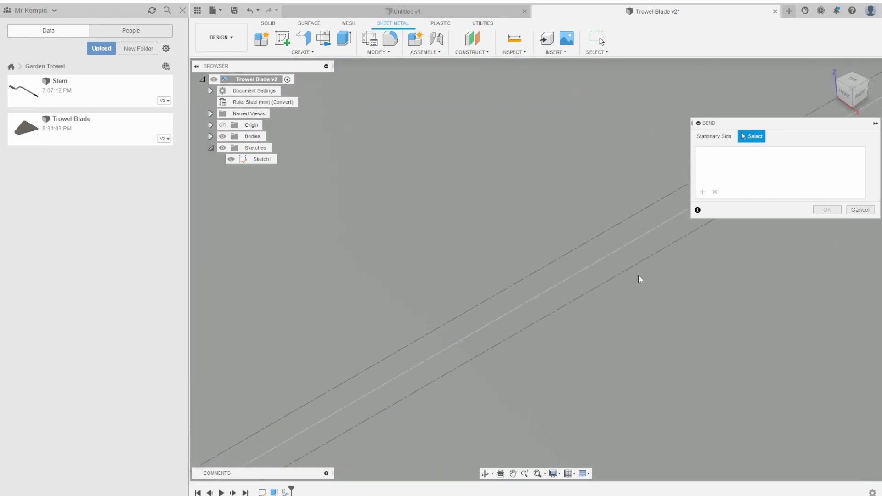
click(608, 248)
scroll(597, 175, down, 5)
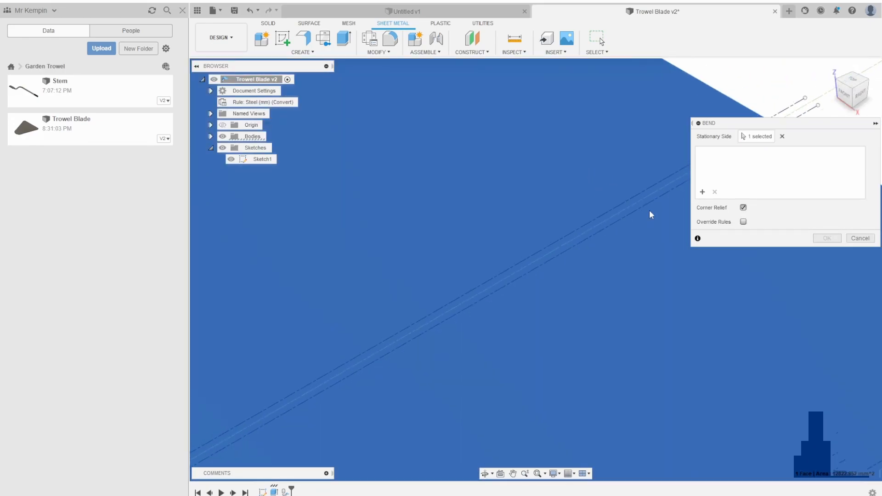
scroll(641, 188, down, 2)
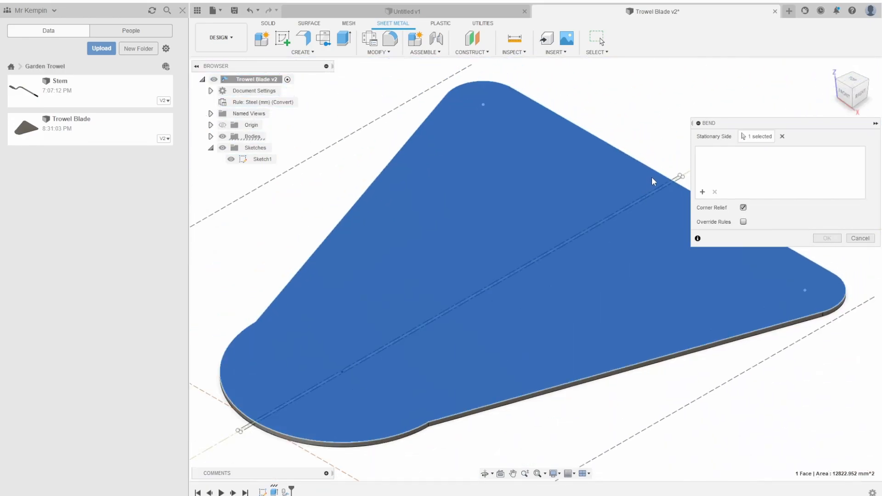
click(703, 191)
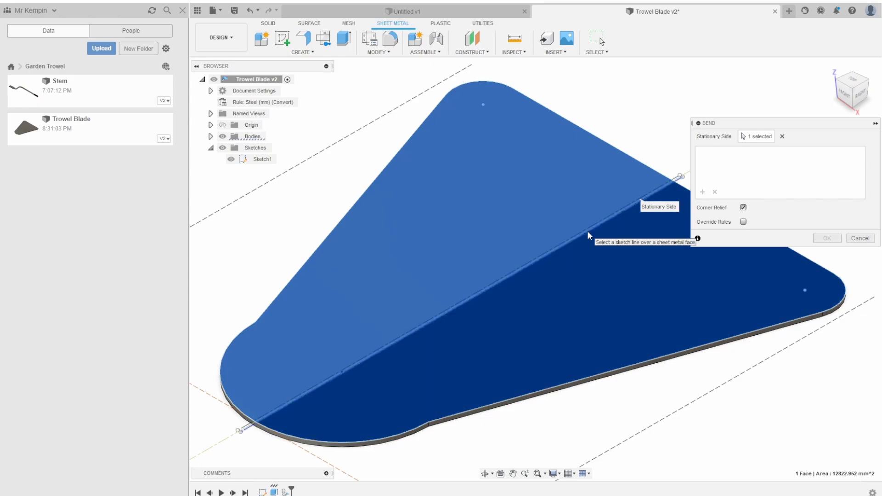
scroll(588, 232, up, 5)
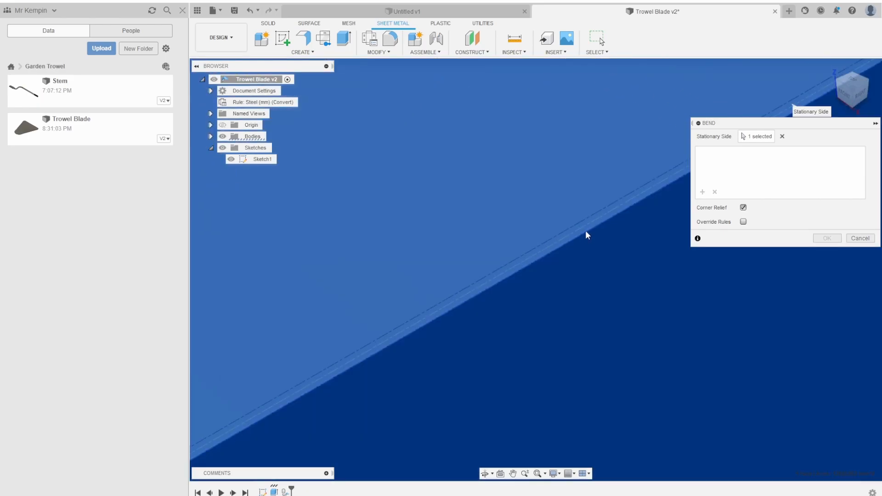
scroll(585, 231, down, 10)
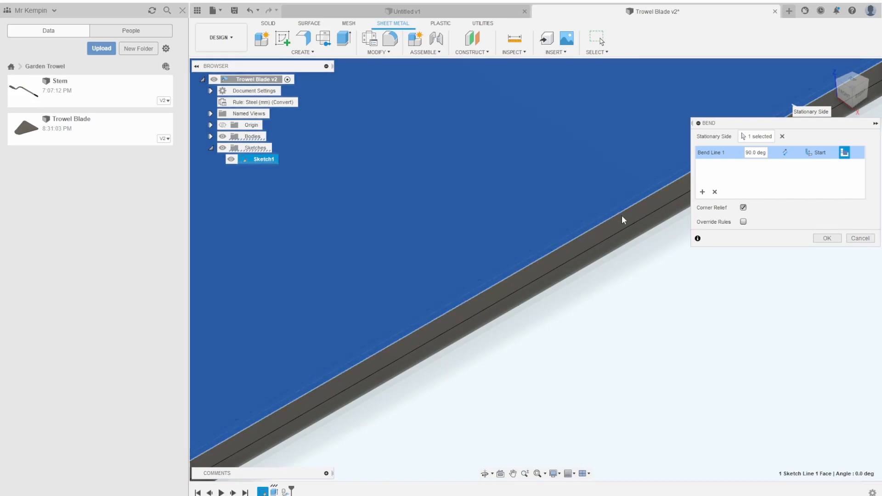
scroll(526, 300, down, 3)
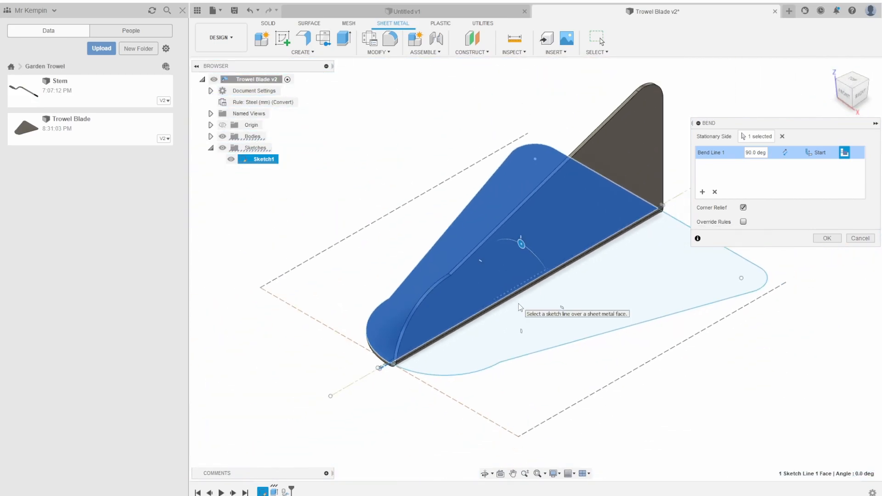
mouse_move(518, 303)
shift+middle_down()
mouse_move(533, 292)
mouse_move(526, 299)
shift+middle_up()
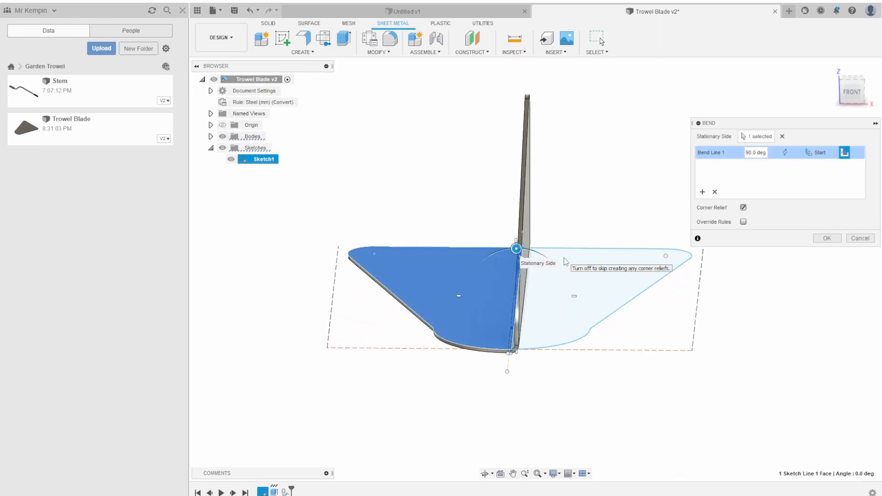
Override the sheet metal rule for the bend and set the bend radius to 88.35 mm.
click(743, 222)
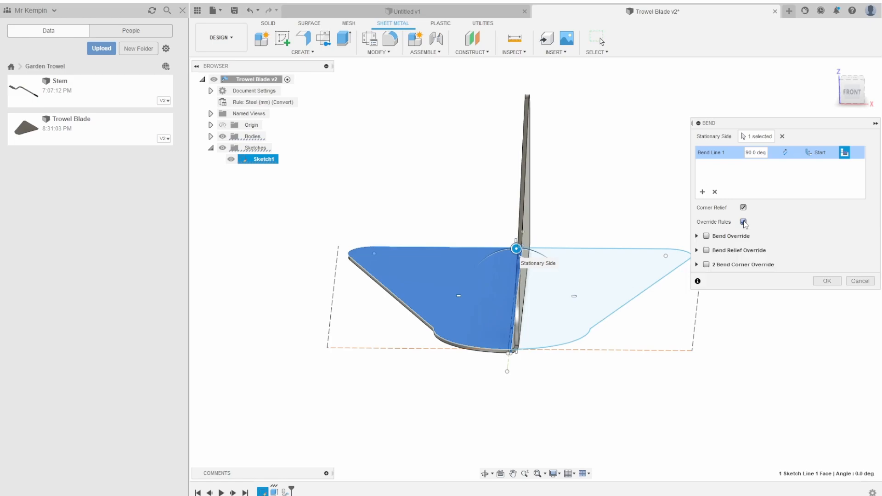
click(707, 236)
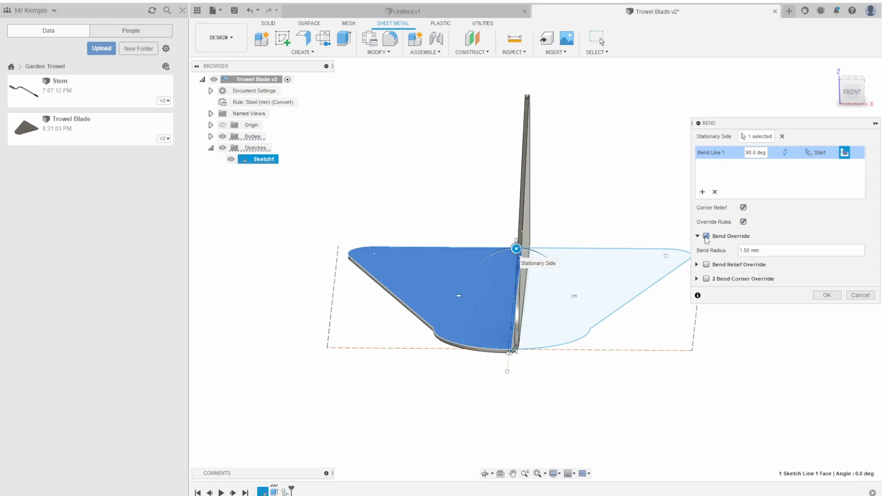
drag(760, 251, 727, 251)
text(88.35)
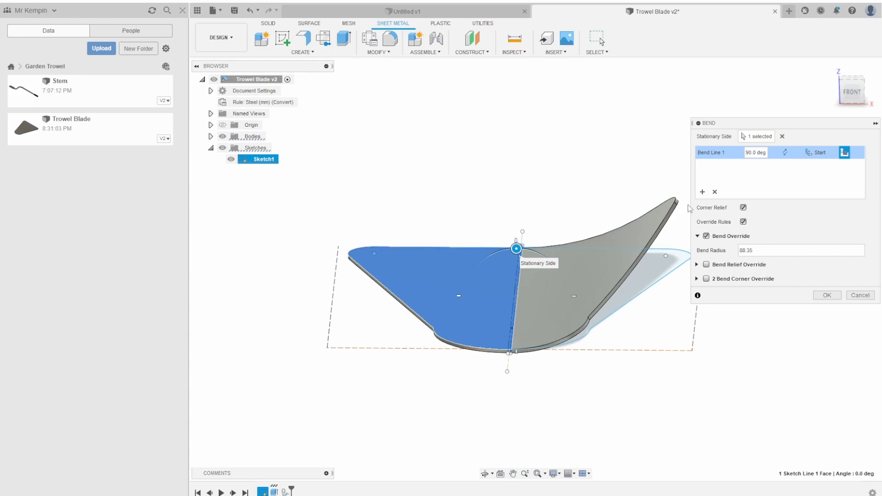
Add the left offset centerline as a second 90-degree bend line and complete the bend of both blade halves.
click(702, 192)
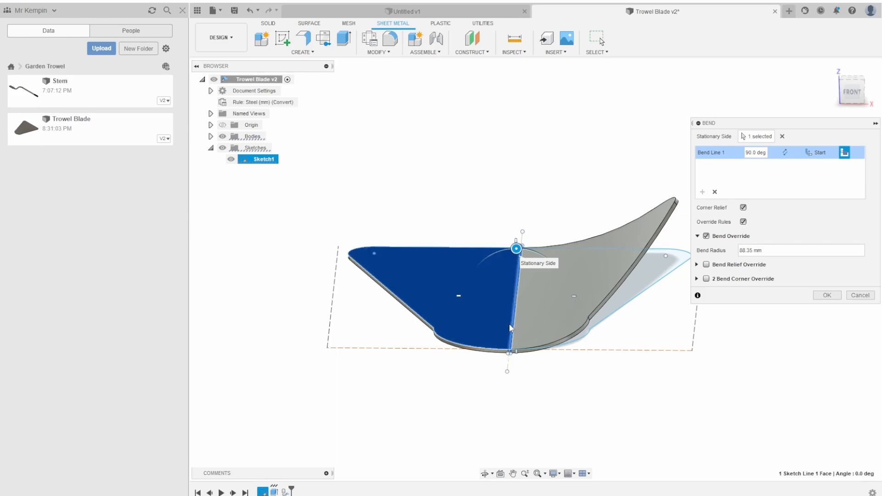
scroll(509, 323, up, 3)
scroll(507, 326, up, 3)
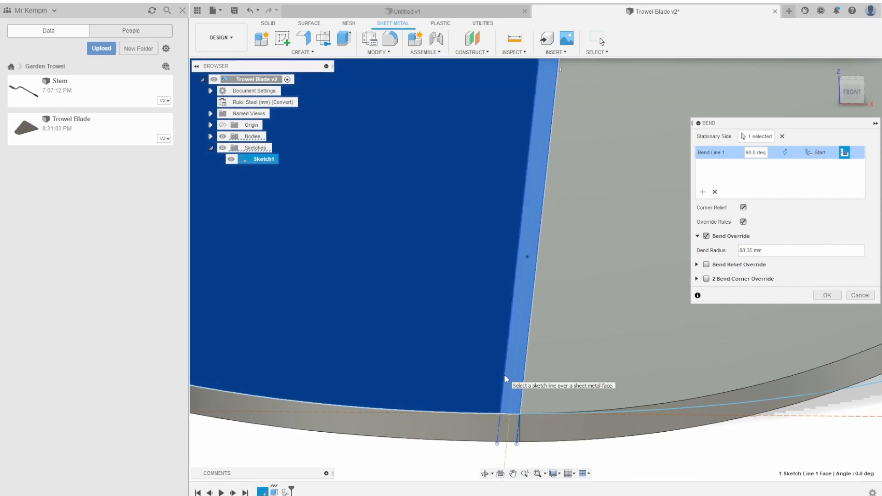
click(503, 374)
scroll(536, 390, down, 2)
scroll(481, 439, down, 3)
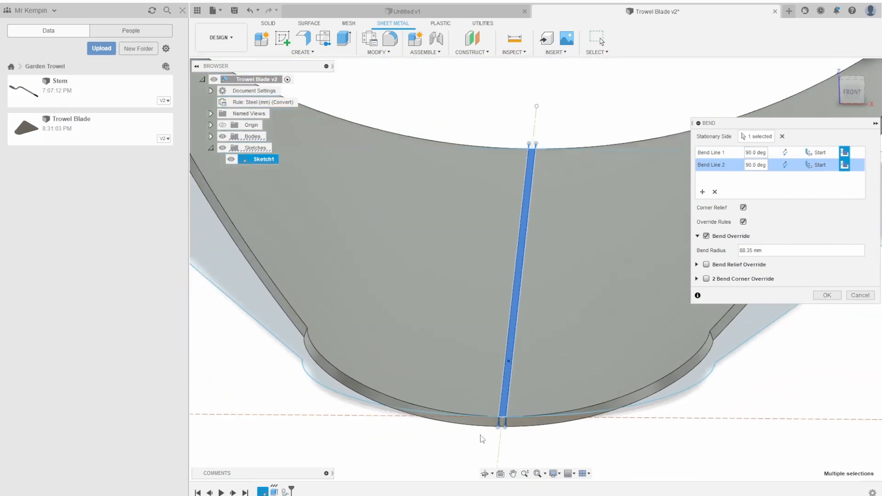
scroll(486, 437, down, 1)
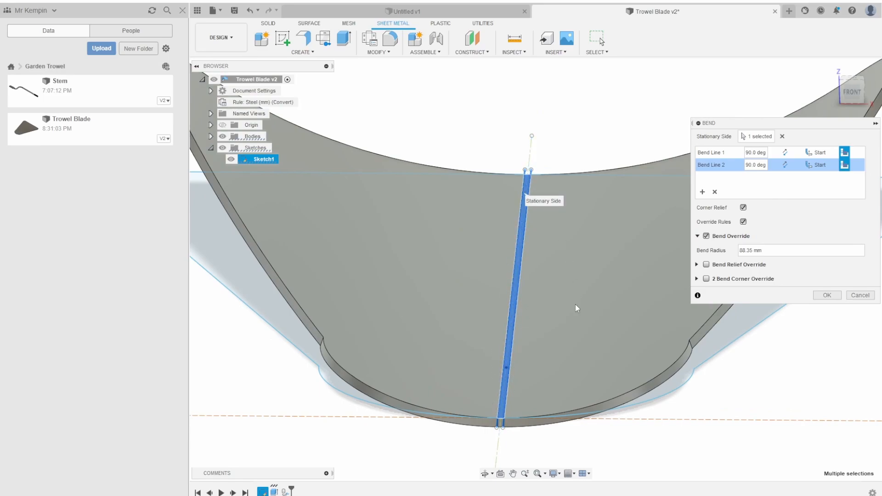
scroll(574, 306, down, 1)
scroll(552, 351, down, 2)
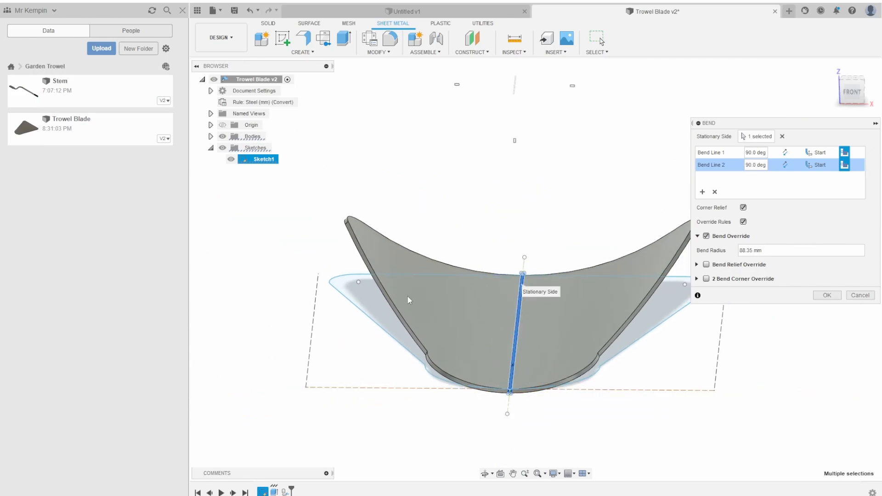
click(827, 296)
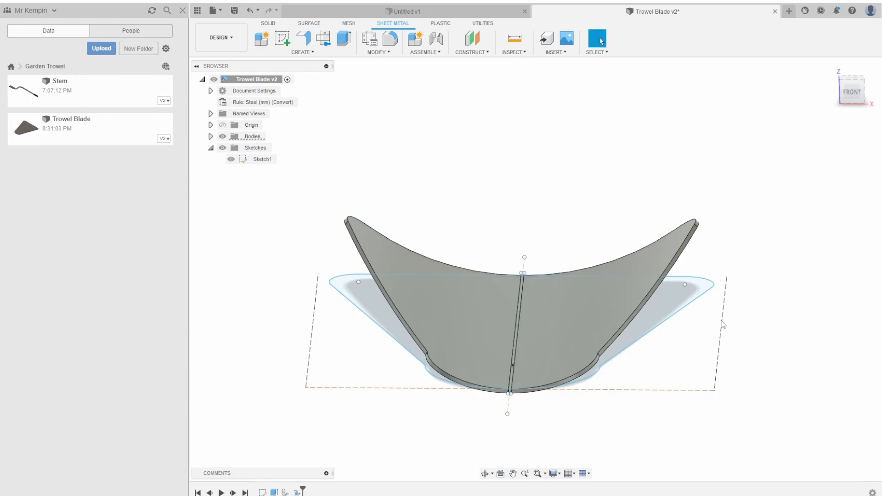
Hide the blade outline sketch, collapse the sketches folder and inspect the bent blade from both sides.
click(230, 159)
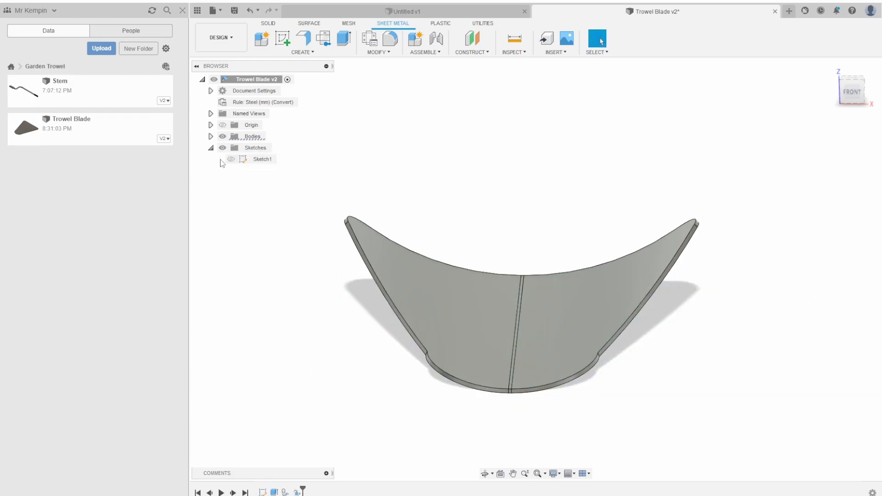
click(211, 148)
shift+middle_drag(774, 290, 708, 309)
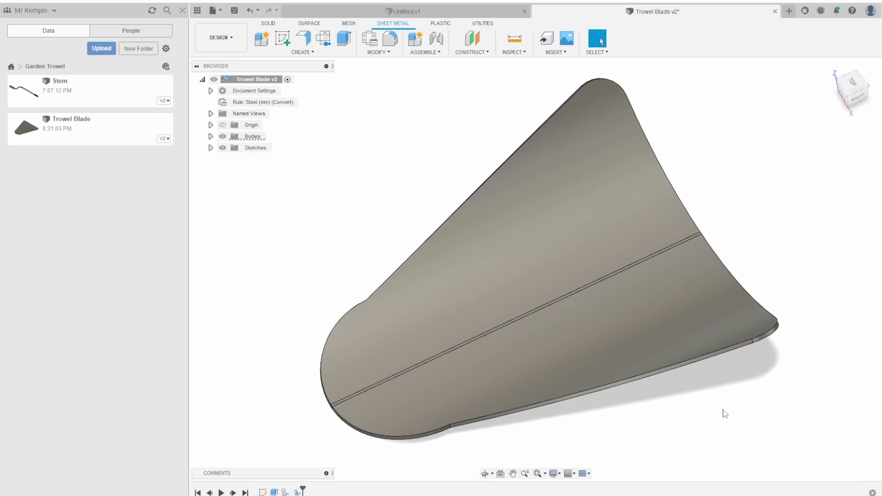
shift+middle_drag(723, 416, 600, 403)
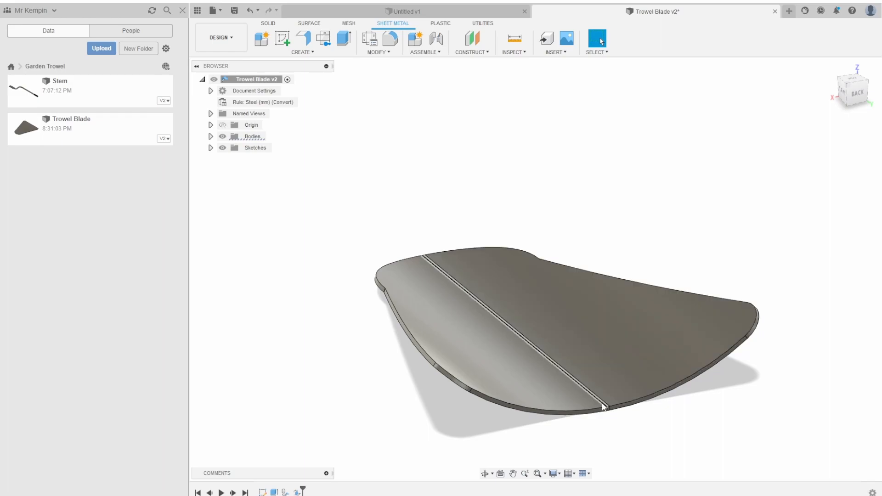
shift+middle_drag(613, 431, 605, 368)
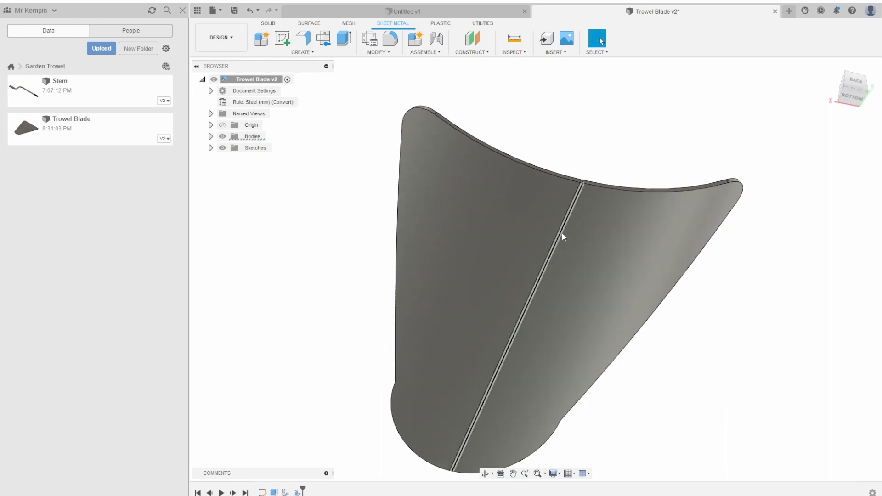
shift+middle_drag(615, 163, 598, 217)
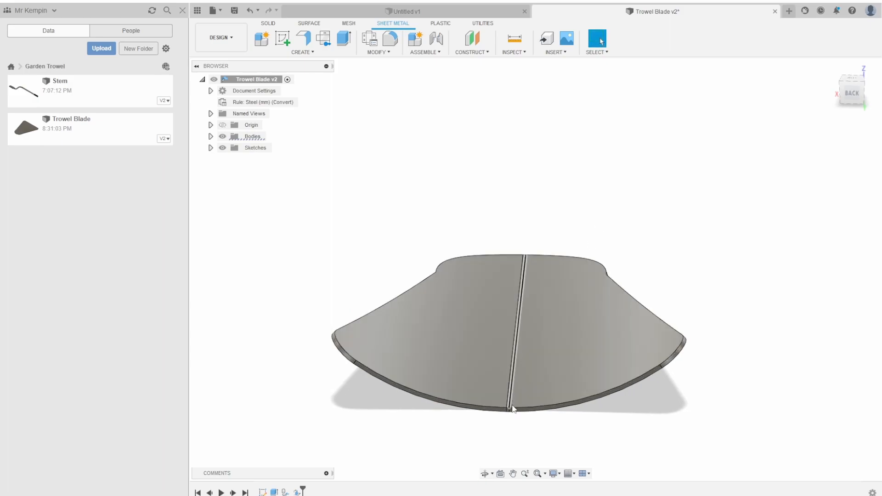
Start a simple 2 mm diameter hole through all on the narrow center strip of the blade's underside, near the wide end.
scroll(512, 409, up, 6)
shift+middle_drag(507, 414, 510, 391)
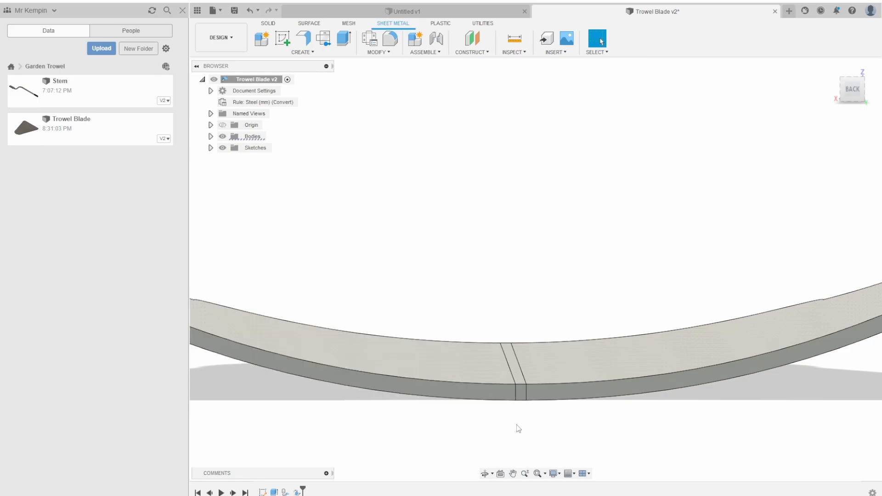
shift+middle_drag(519, 429, 535, 135)
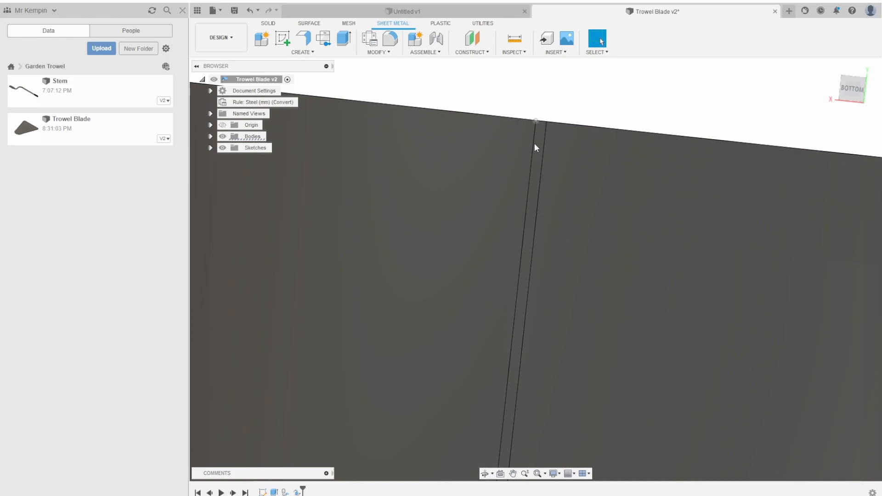
click(312, 53)
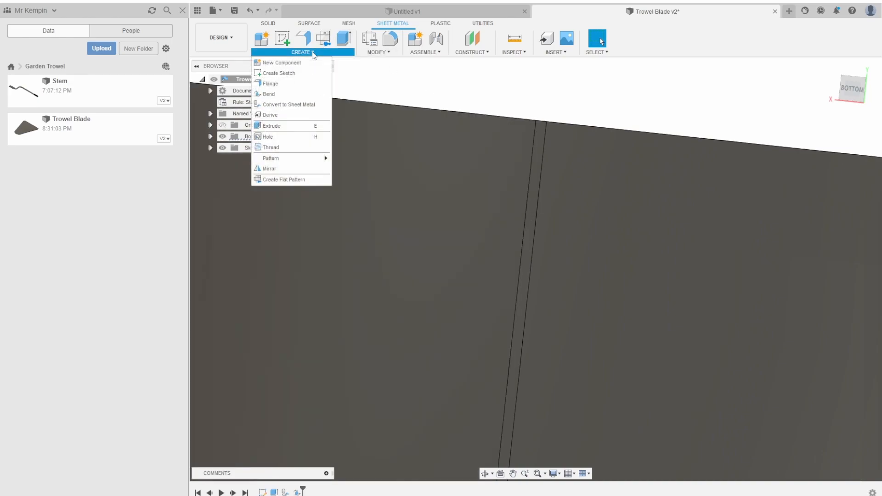
click(297, 143)
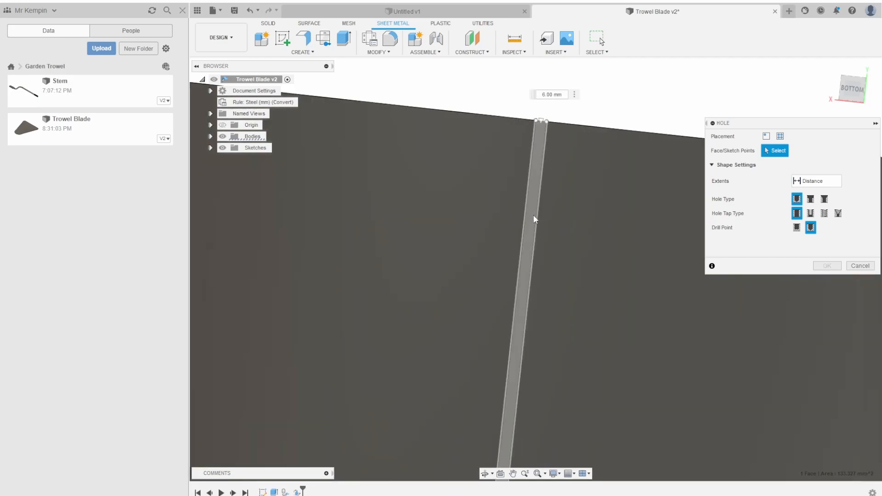
click(534, 216)
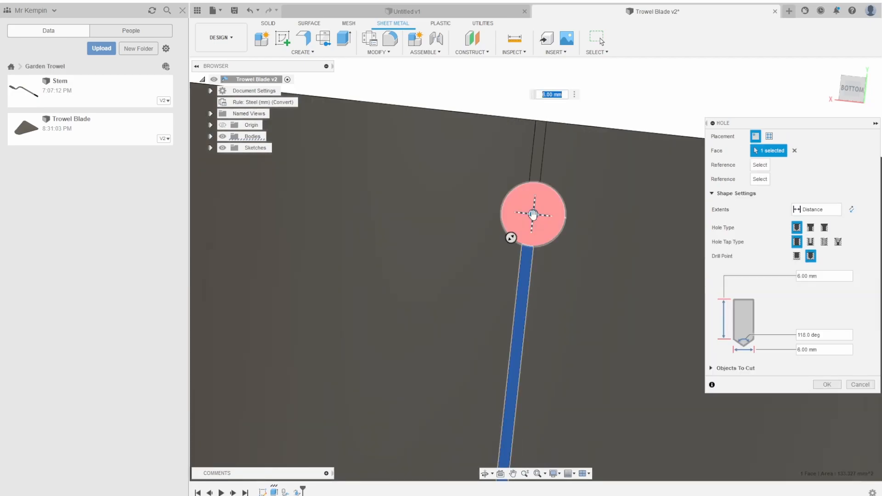
click(807, 350)
key(BackSpace)
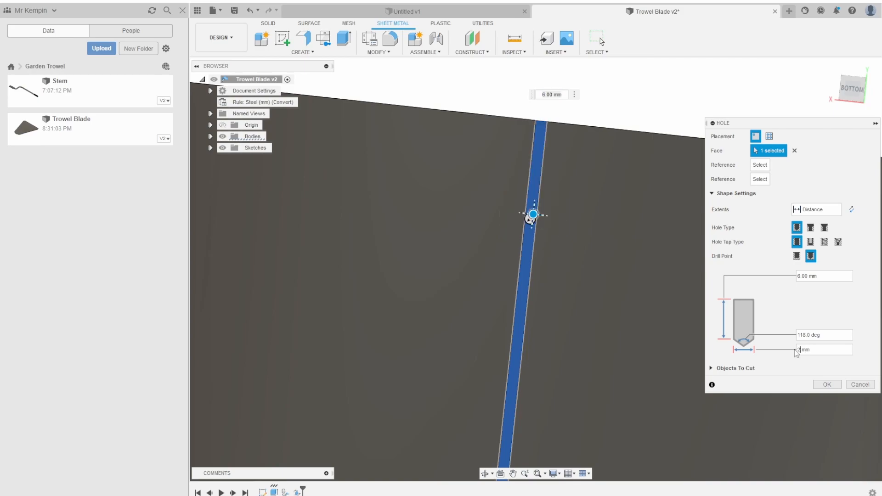
text(2)
click(820, 209)
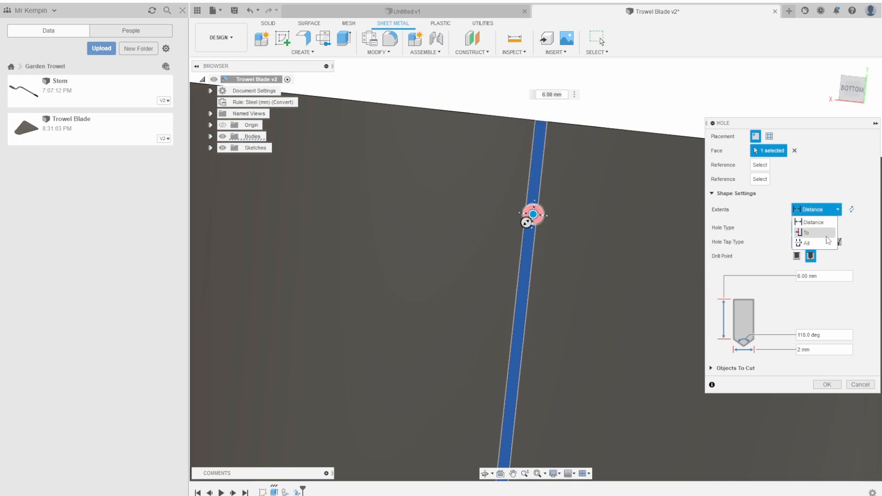
click(826, 243)
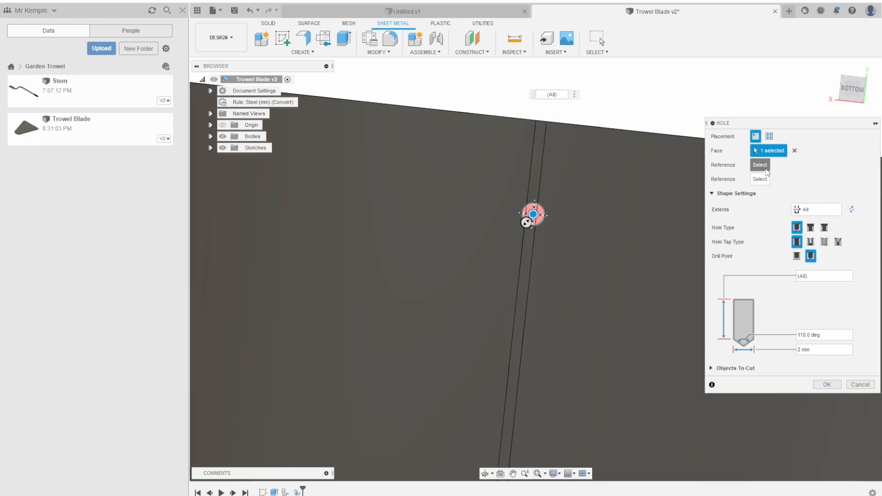
Position the hole 10 mm from the blade's wide end edge and 0.5 mm from the strip's long edge, and create it.
click(541, 120)
text(10)
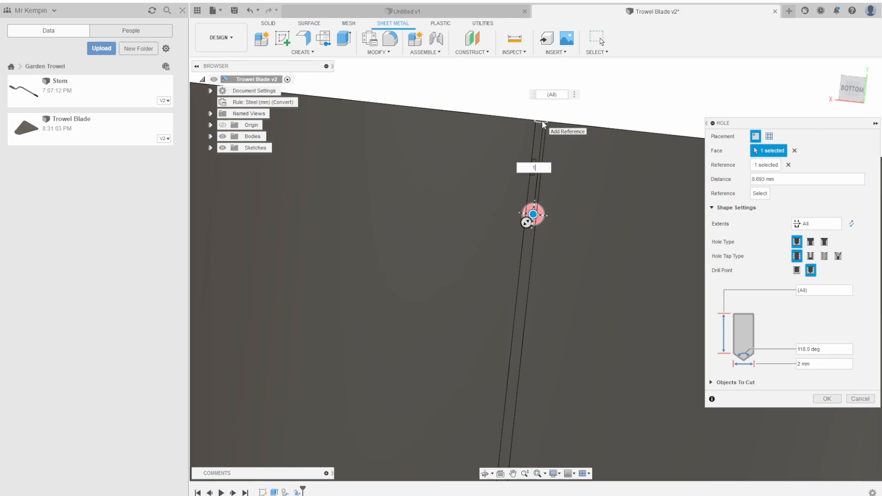
key(Return)
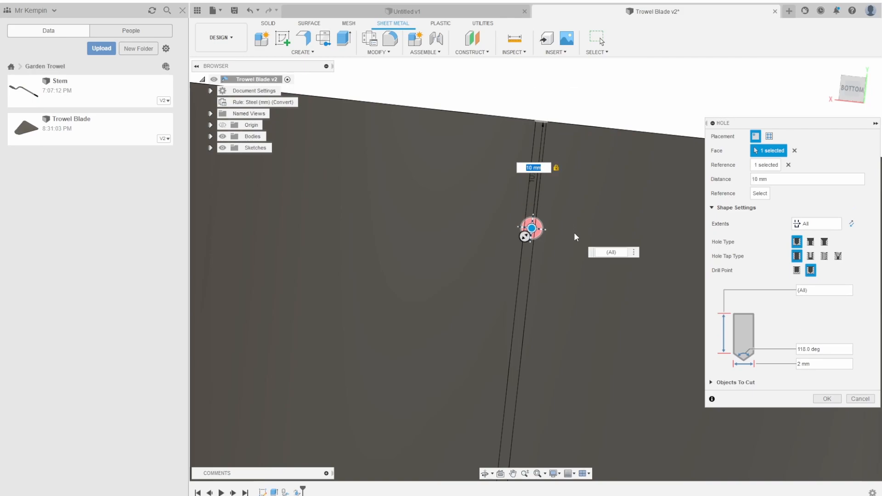
scroll(538, 221, up, 3)
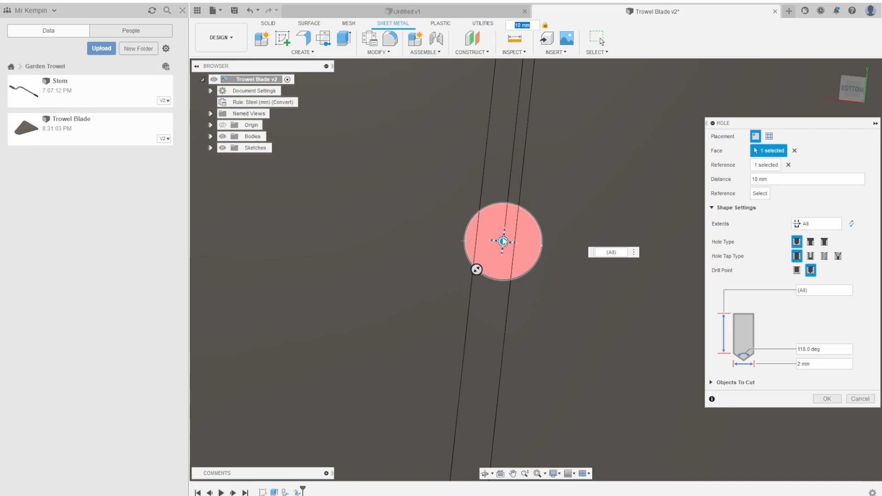
drag(503, 240, 589, 249)
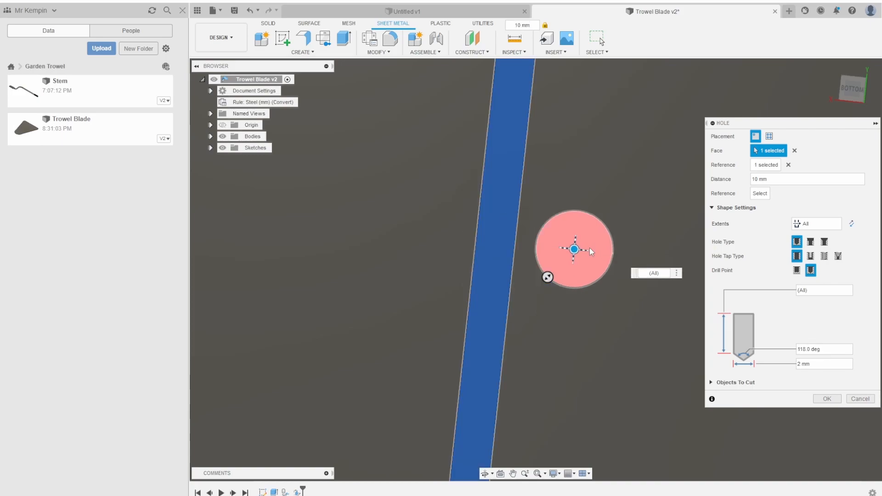
click(479, 236)
text(0.5)
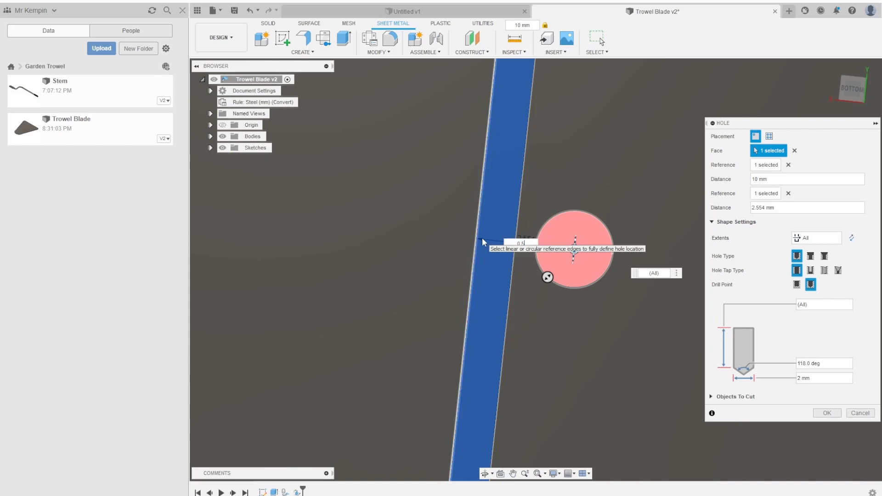
key(Return)
key(Return)
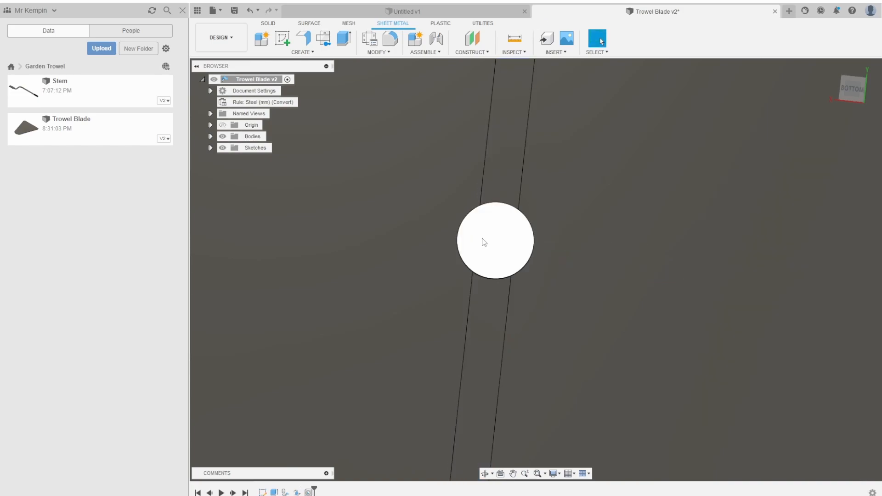
Start a second 2 mm hole on the center strip below the first one, with its extent set to All.
scroll(484, 242, down, 5)
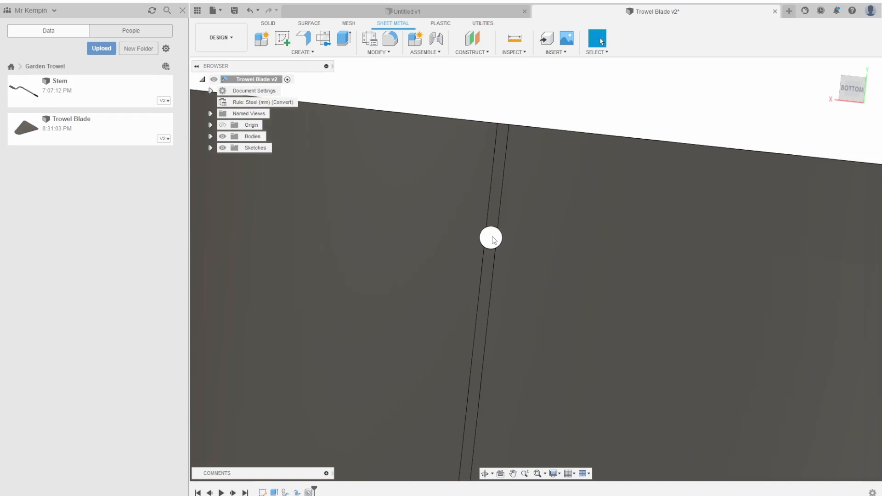
key(h)
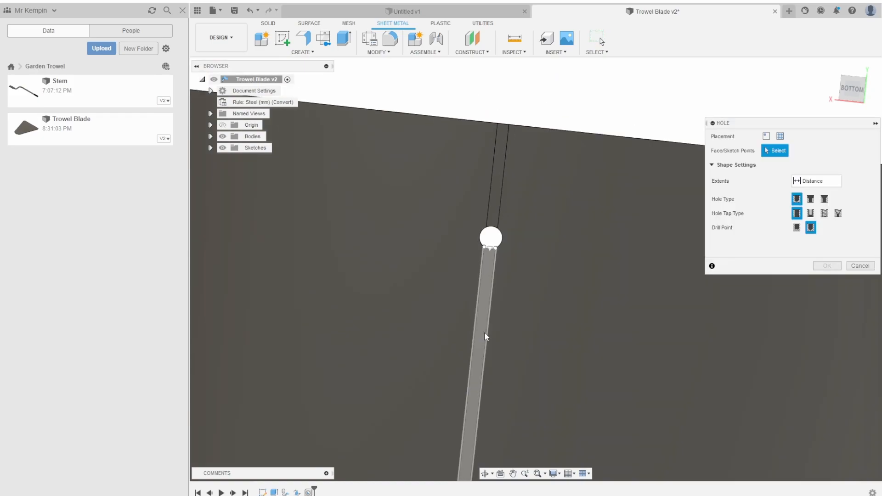
click(484, 335)
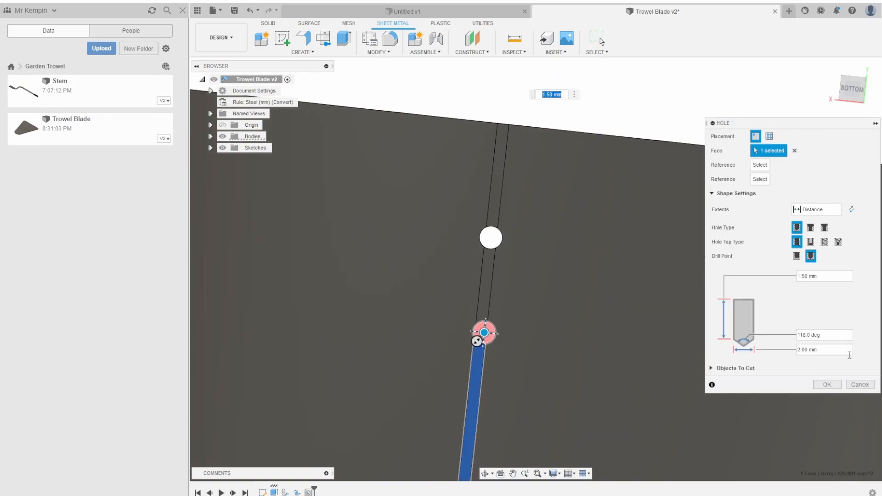
click(836, 210)
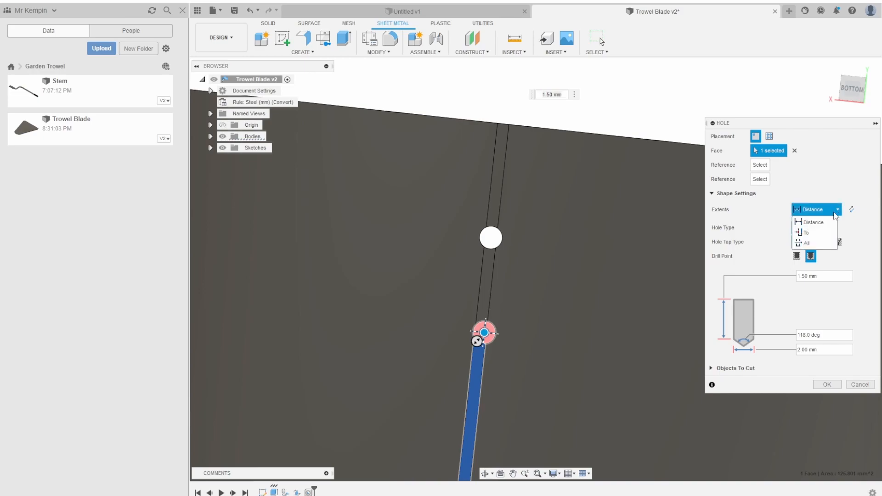
click(809, 244)
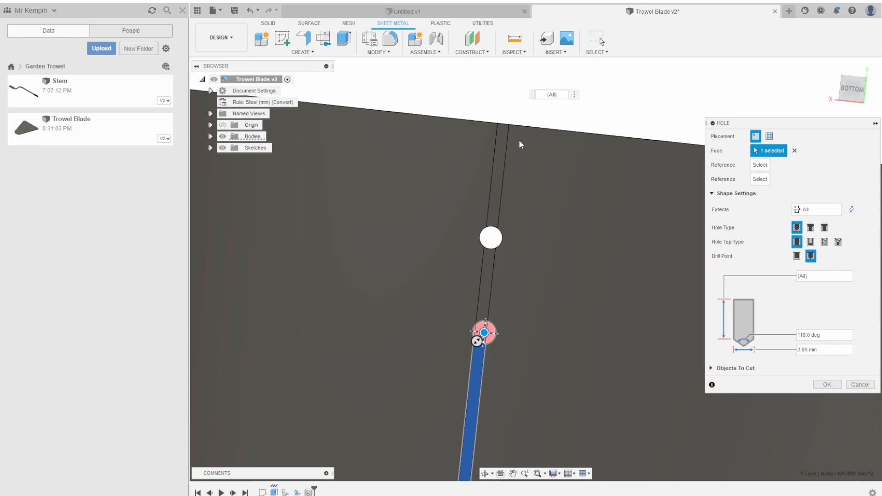
Place the second hole 20 mm from the wide end edge and 0.5 mm from the strip's long edge, and create it.
click(502, 125)
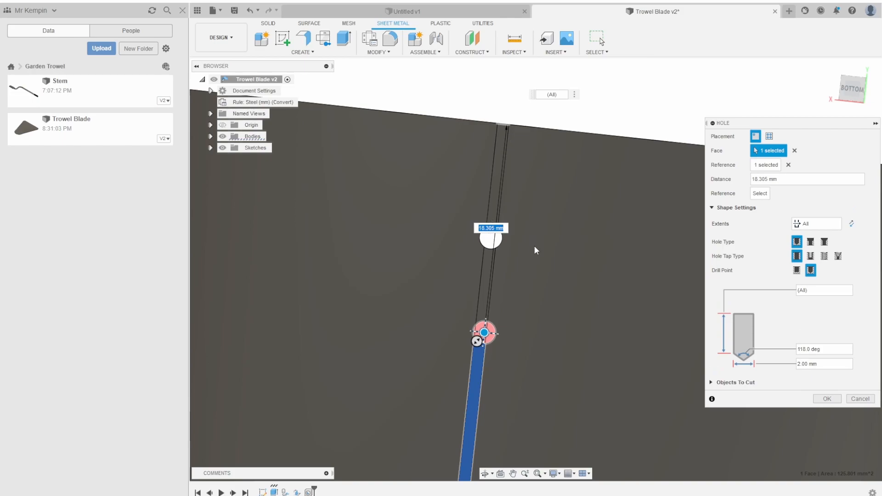
text(20)
key(Return)
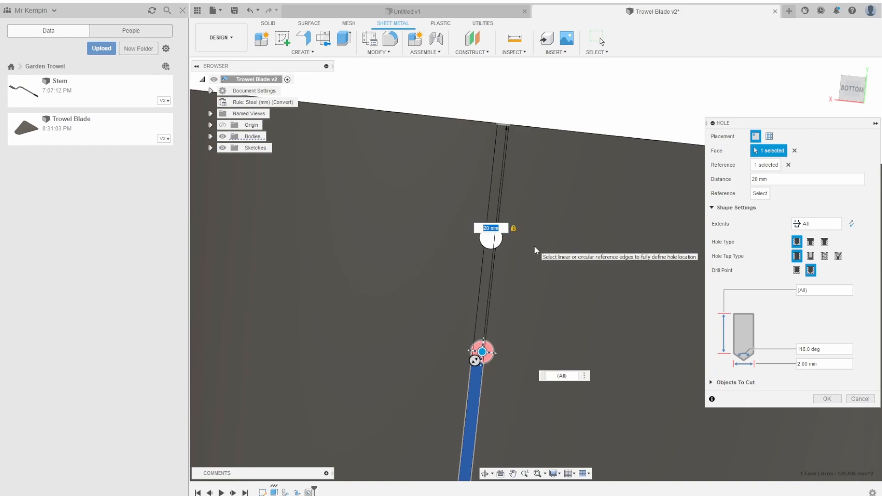
scroll(481, 385, up, 1)
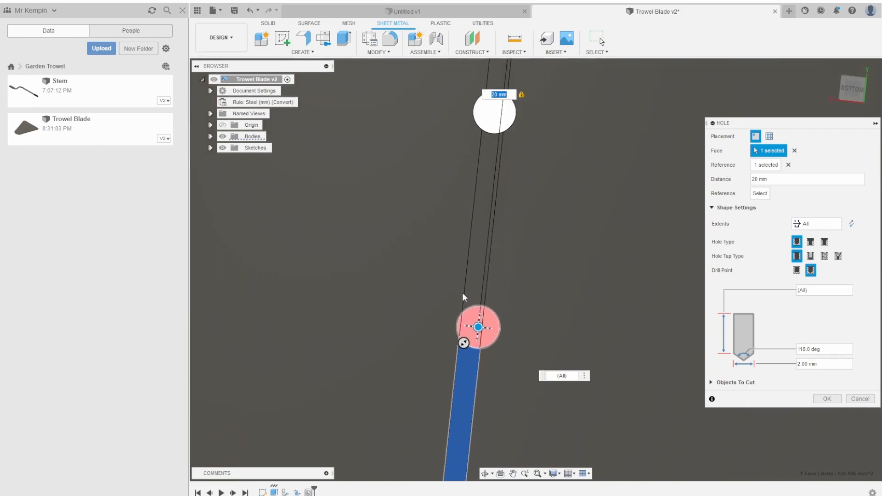
drag(478, 327, 518, 334)
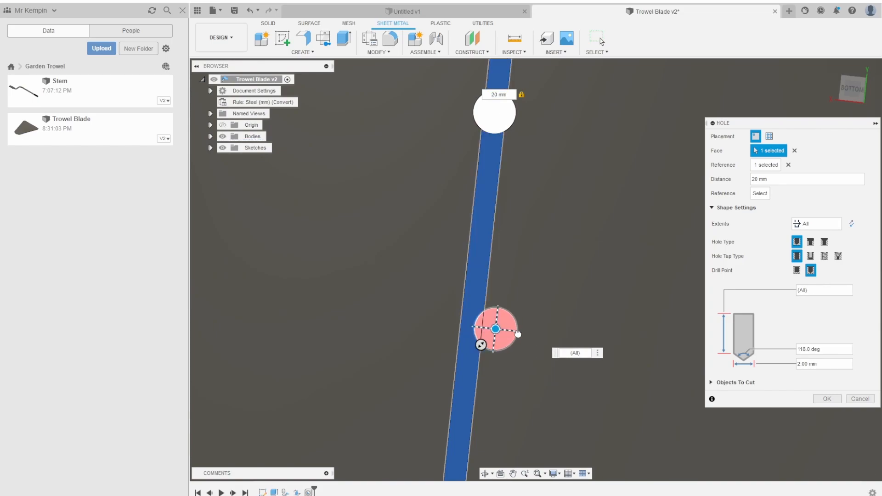
click(461, 323)
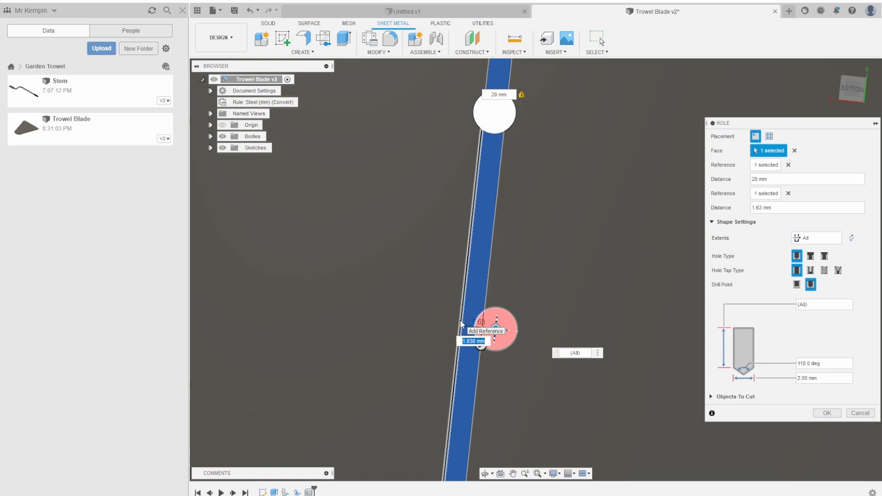
text(0.5)
key(Return)
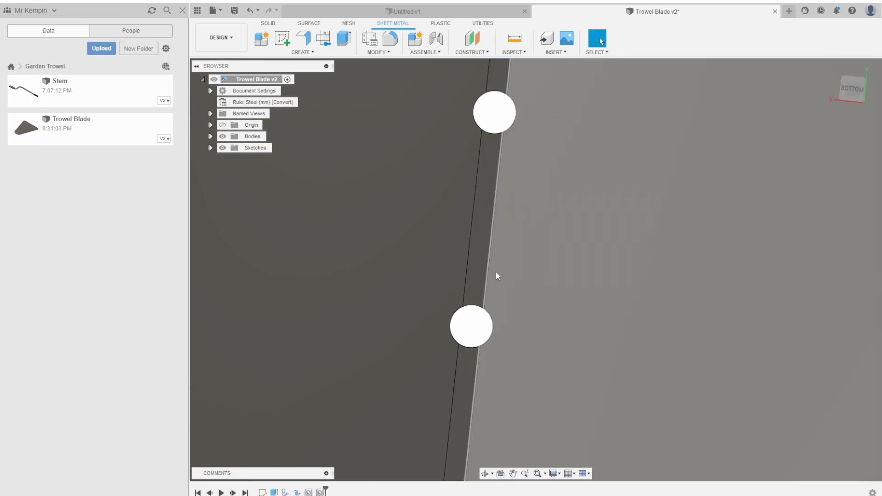
Examine the two through-holes along the center strip from the inner side of the blade.
scroll(495, 271, down, 2)
scroll(496, 271, down, 5)
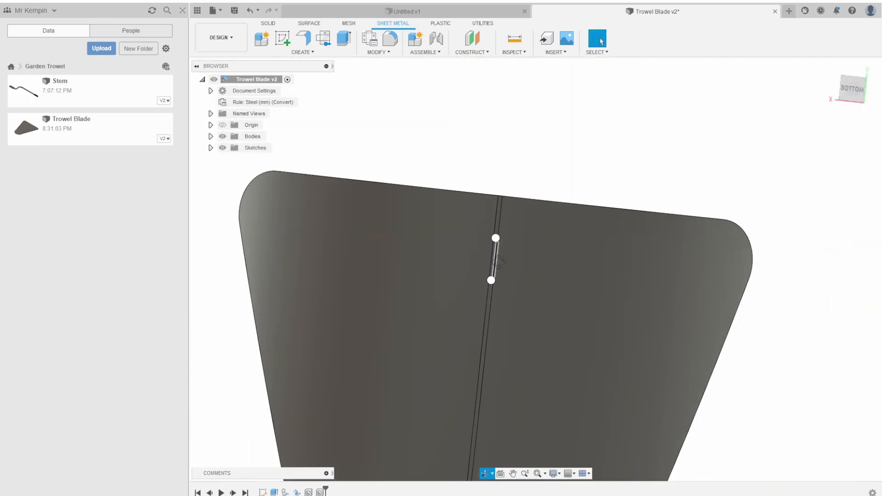
shift+drag(497, 263, 528, 287)
shift+middle_drag(528, 287, 603, 376)
middle_drag(581, 337, 689, 285)
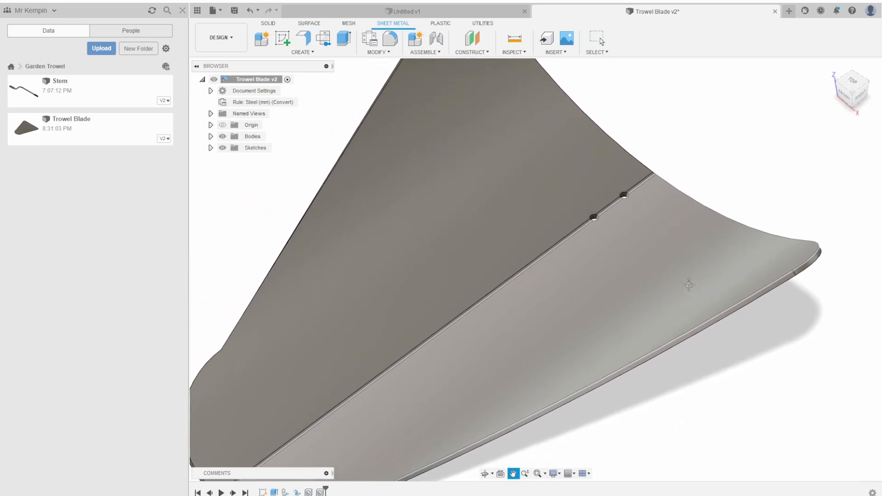
scroll(689, 285, down, 2)
scroll(689, 289, down, 2)
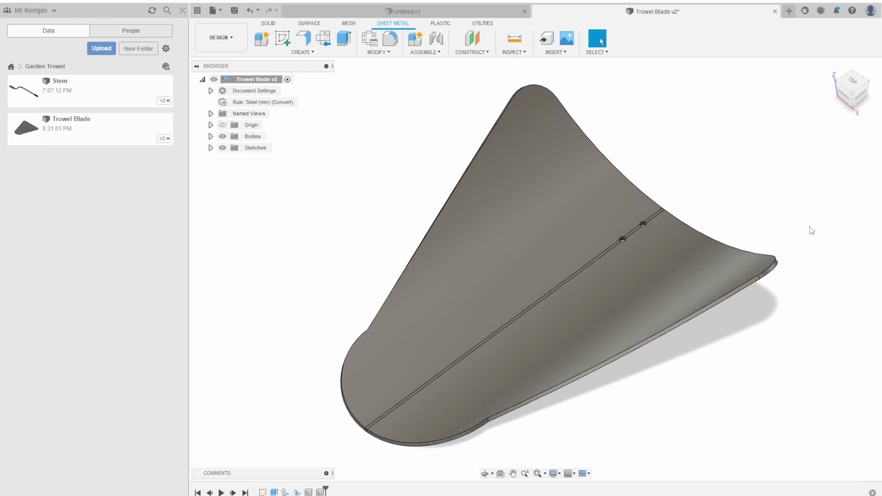
Apply the Steel - Cast appearance from the library's metal finishes to the whole trowel blade body.
key(a)
click(724, 365)
scroll(731, 406, down, 3)
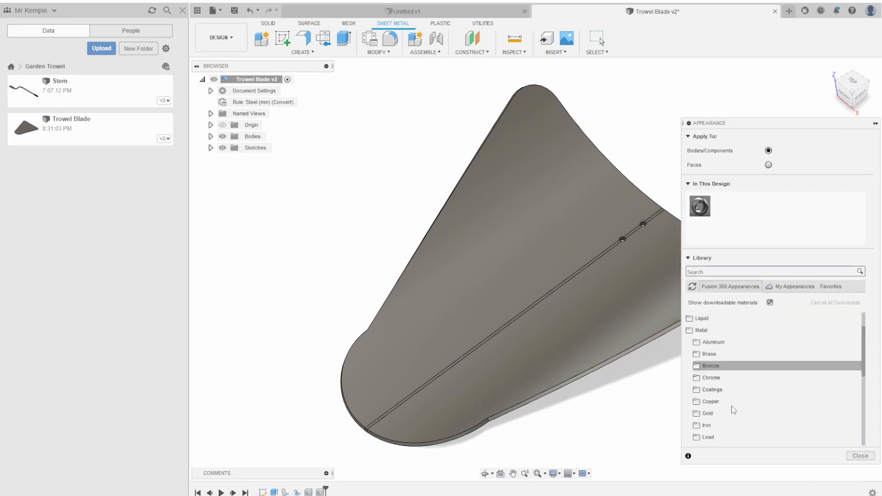
click(710, 437)
scroll(760, 402, down, 5)
scroll(761, 402, down, 2)
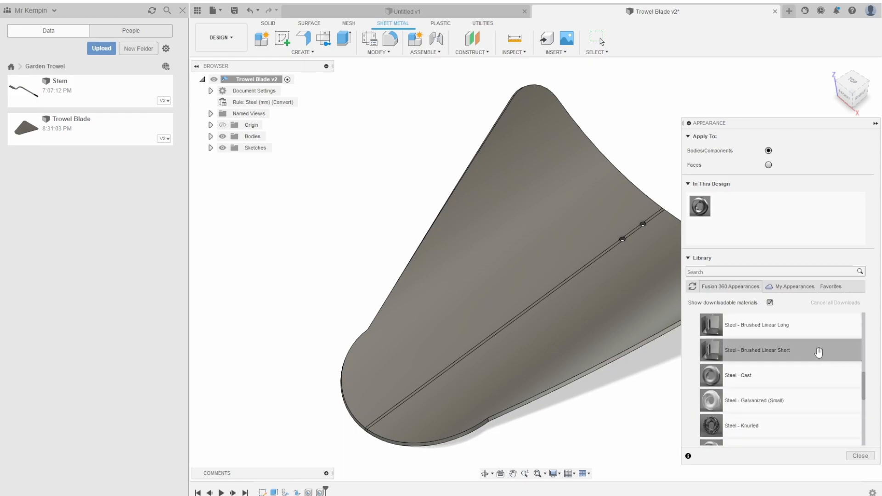
drag(765, 381, 514, 281)
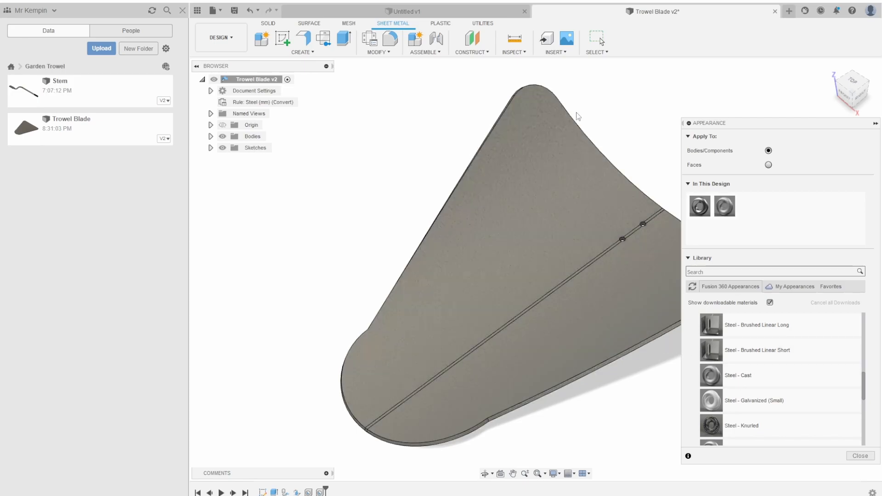
middle_drag(510, 291, 398, 278)
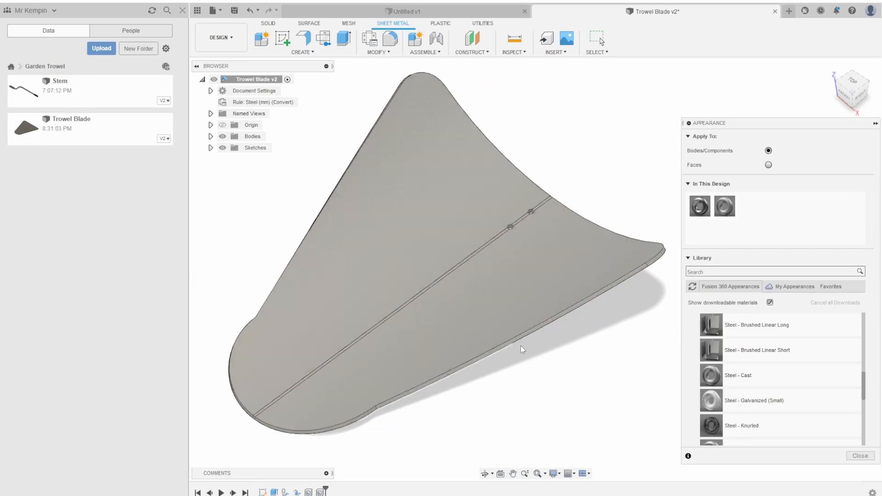
scroll(817, 406, down, 3)
scroll(812, 366, down, 3)
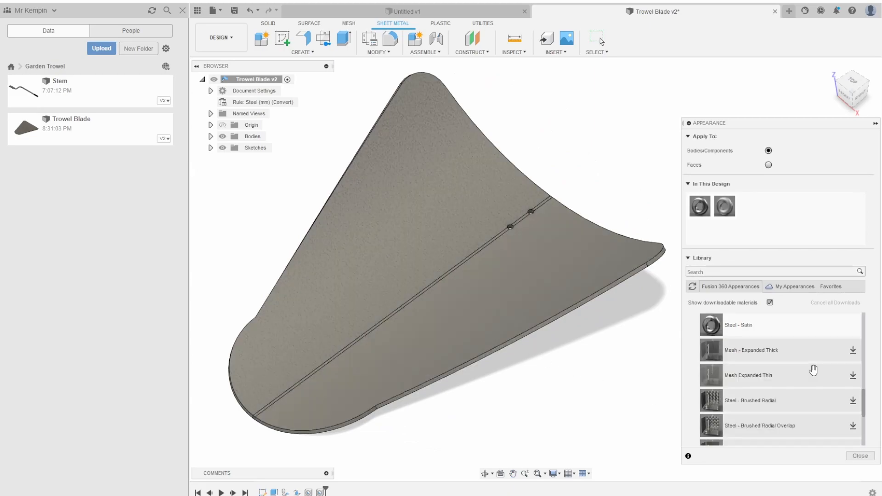
scroll(811, 366, up, 6)
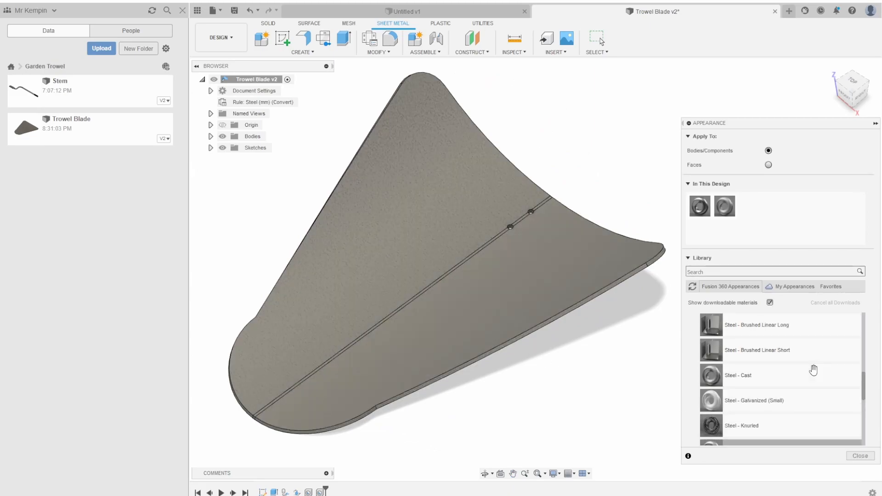
click(860, 456)
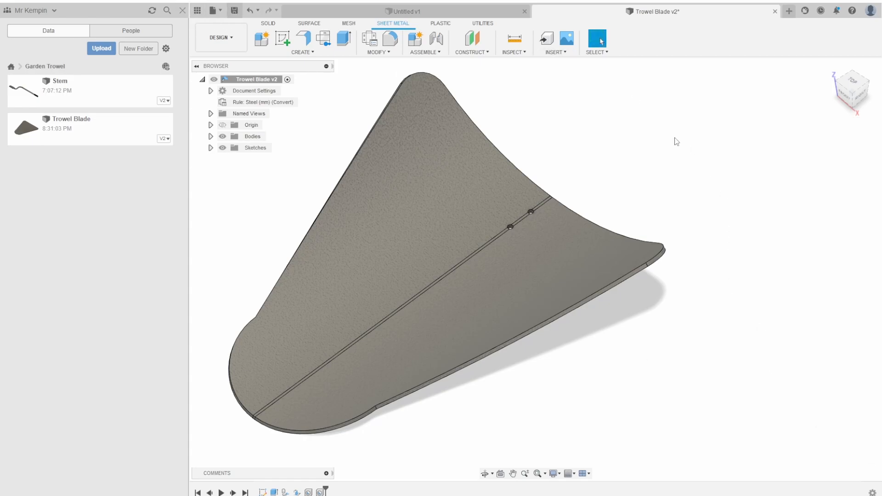
Save the Trowel Blade design as a new version with its holes and cast steel appearance.
key(ctrl+s)
click(439, 275)
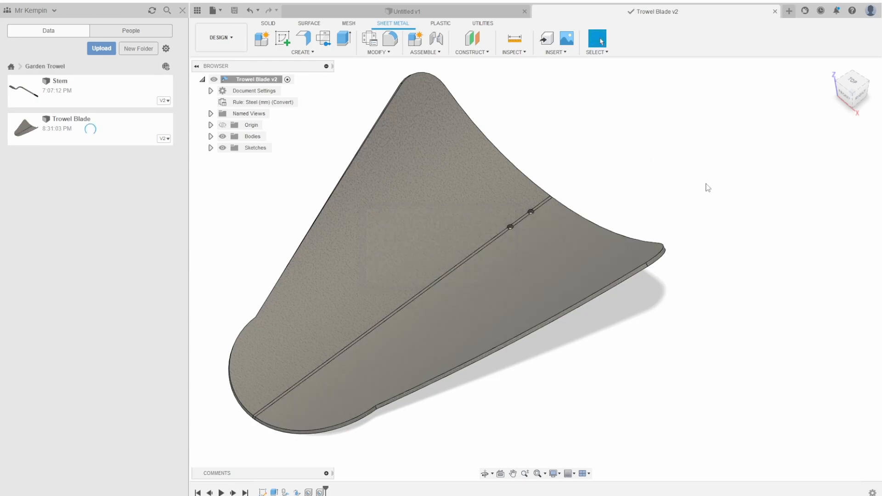